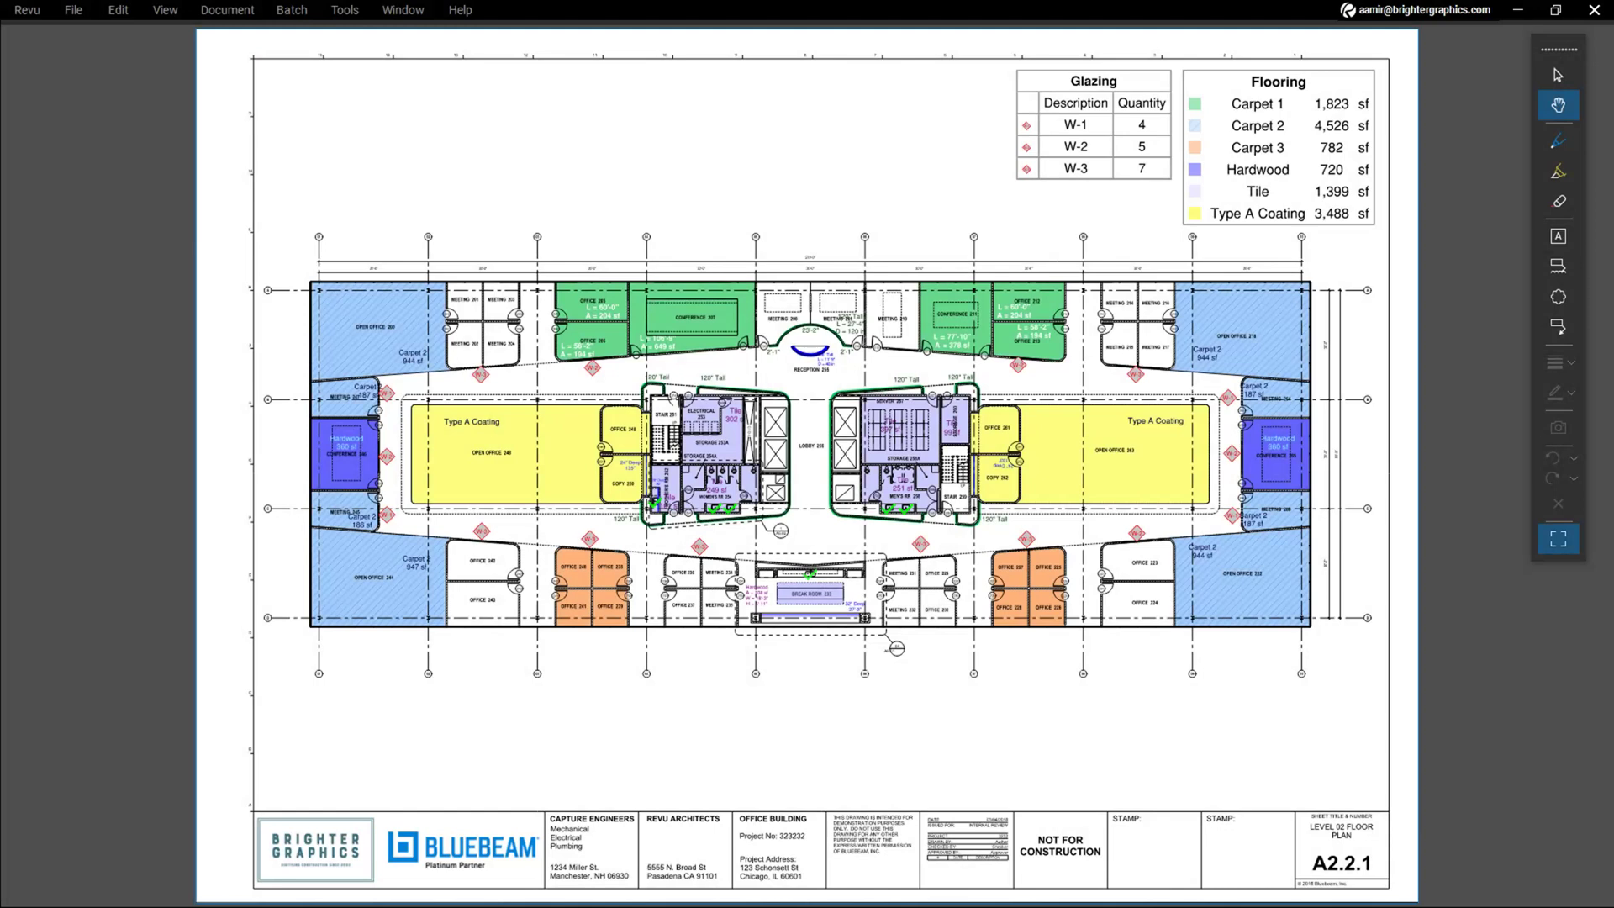
Exit full-screen mode to bring back the Revu menus, toolbars and panels
key("Escape")
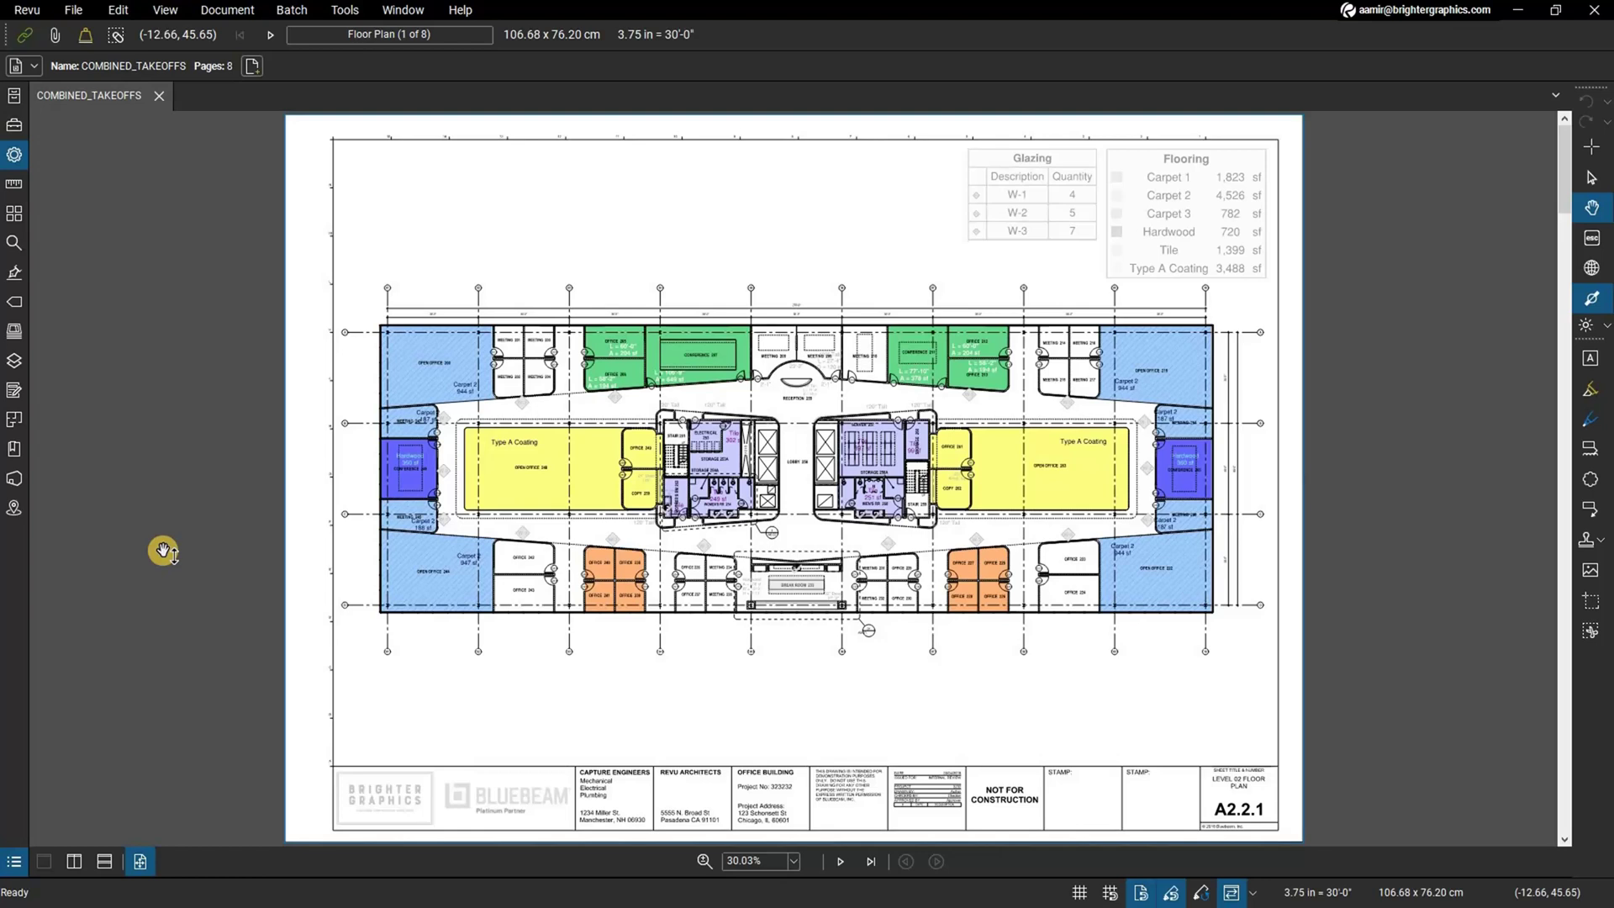
From the Markups list's Manage Columns, add a custom column named Material of Choice type
left_click(14, 863)
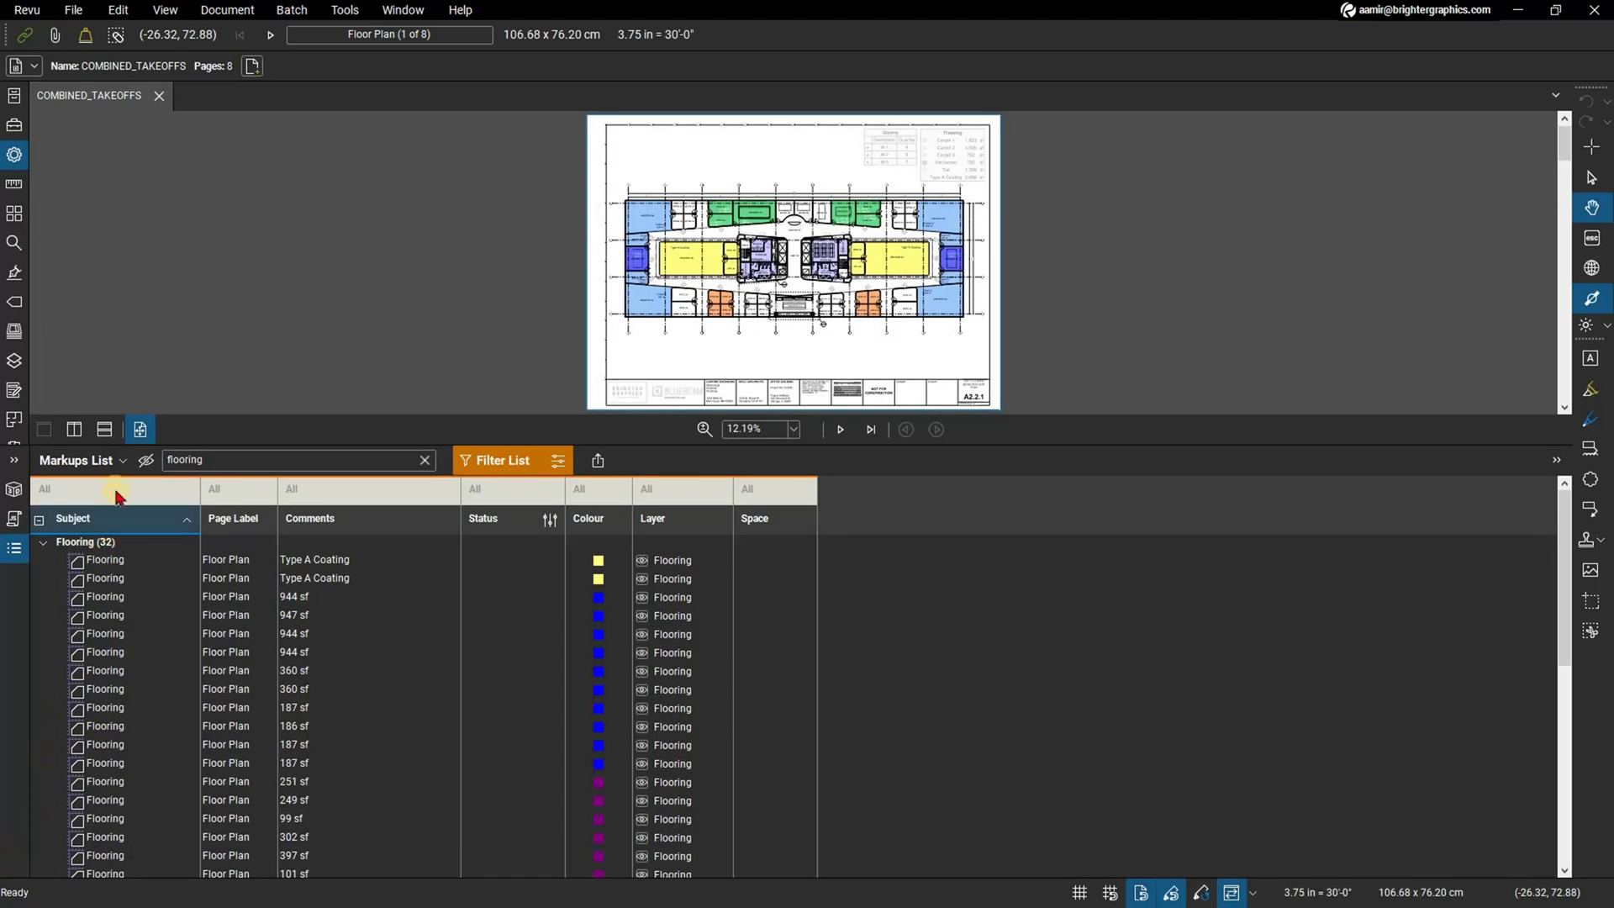
left_click(122, 462)
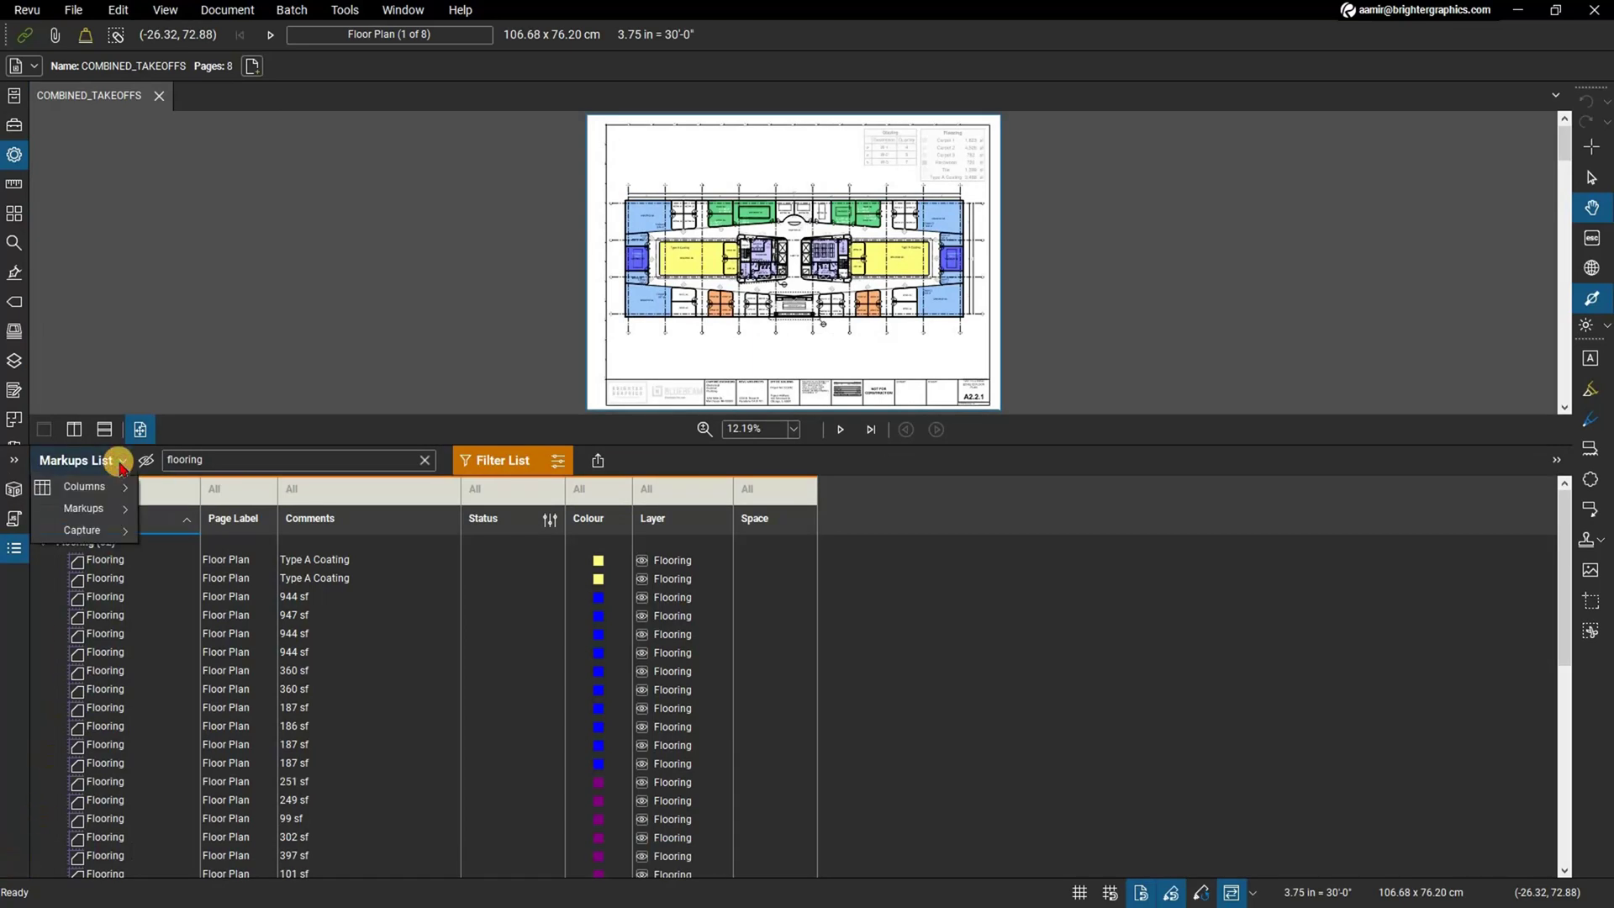
mouse_move(114, 487)
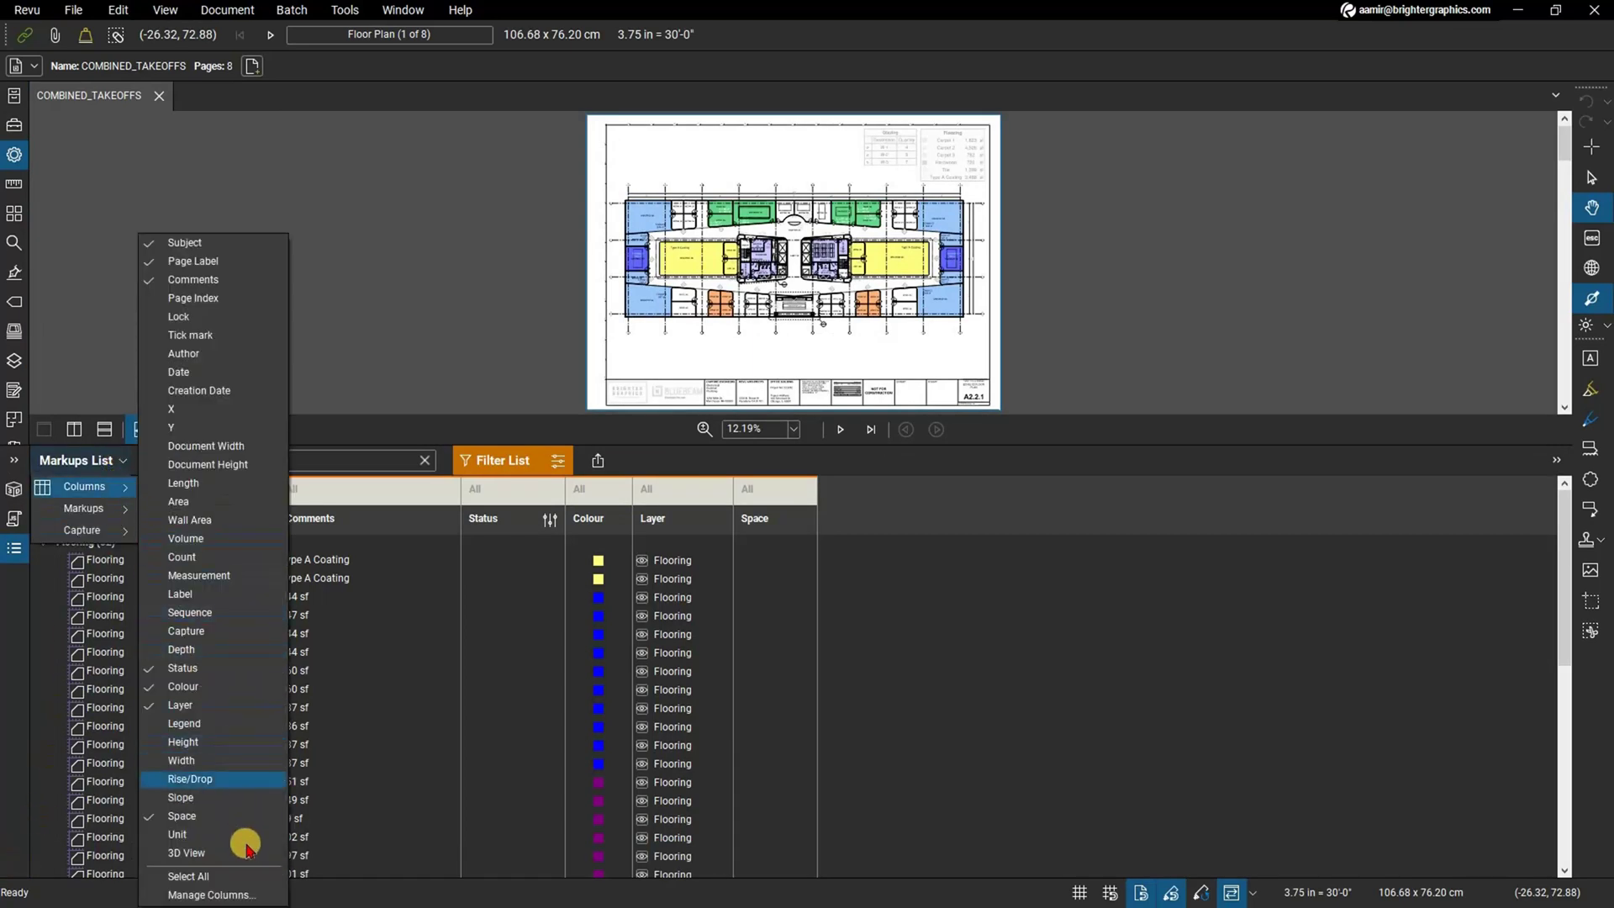
left_click(244, 893)
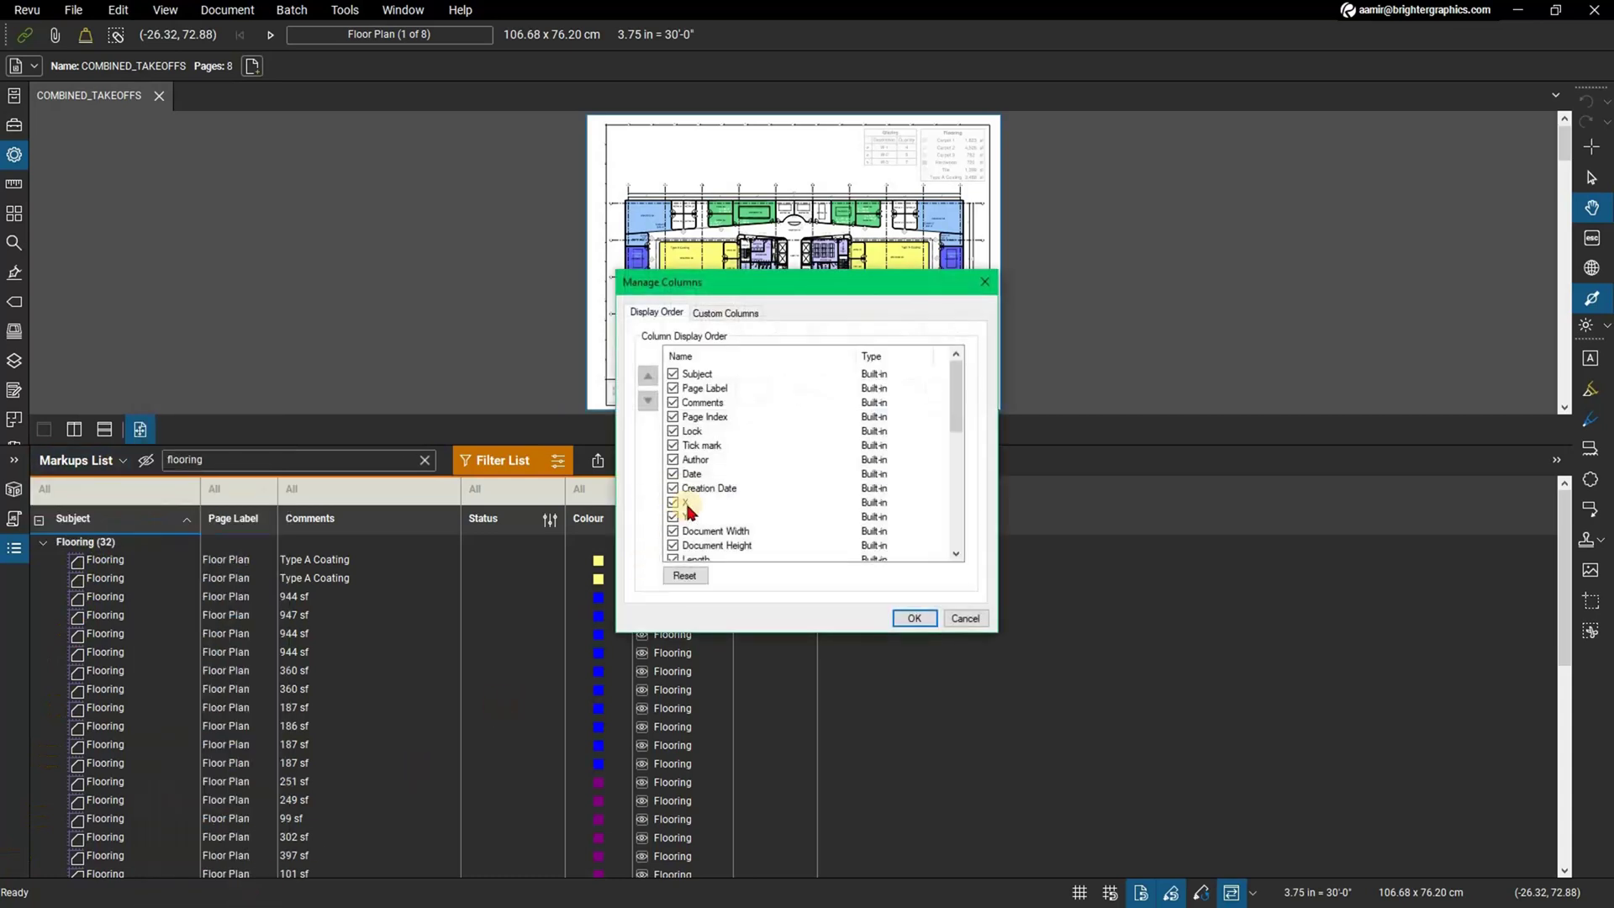
left_click(742, 313)
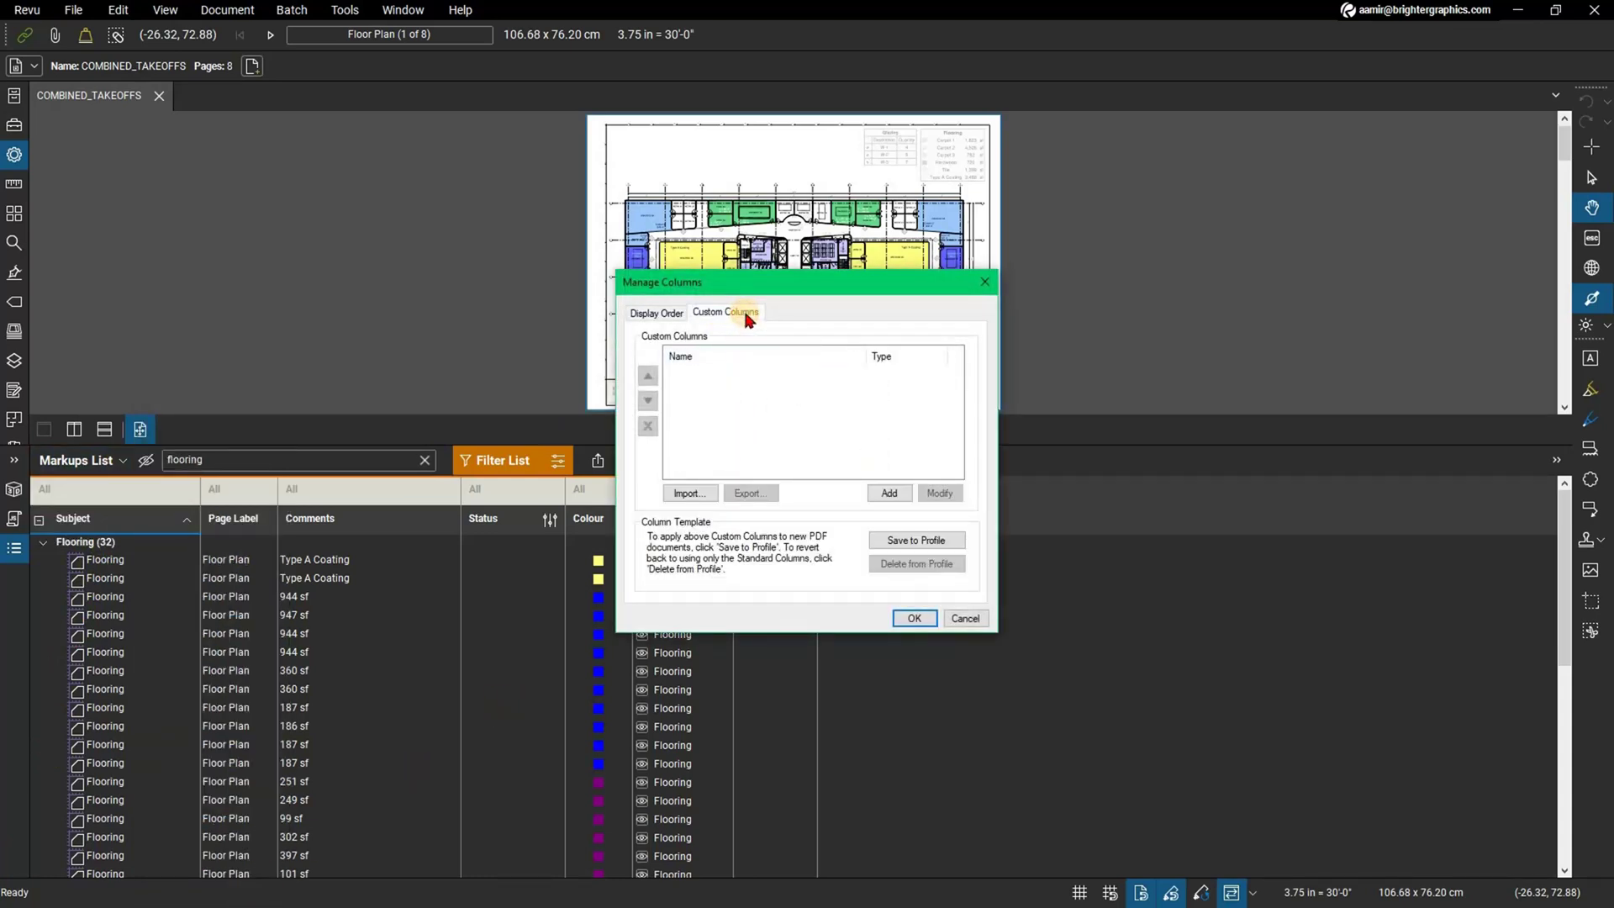
left_click(888, 492)
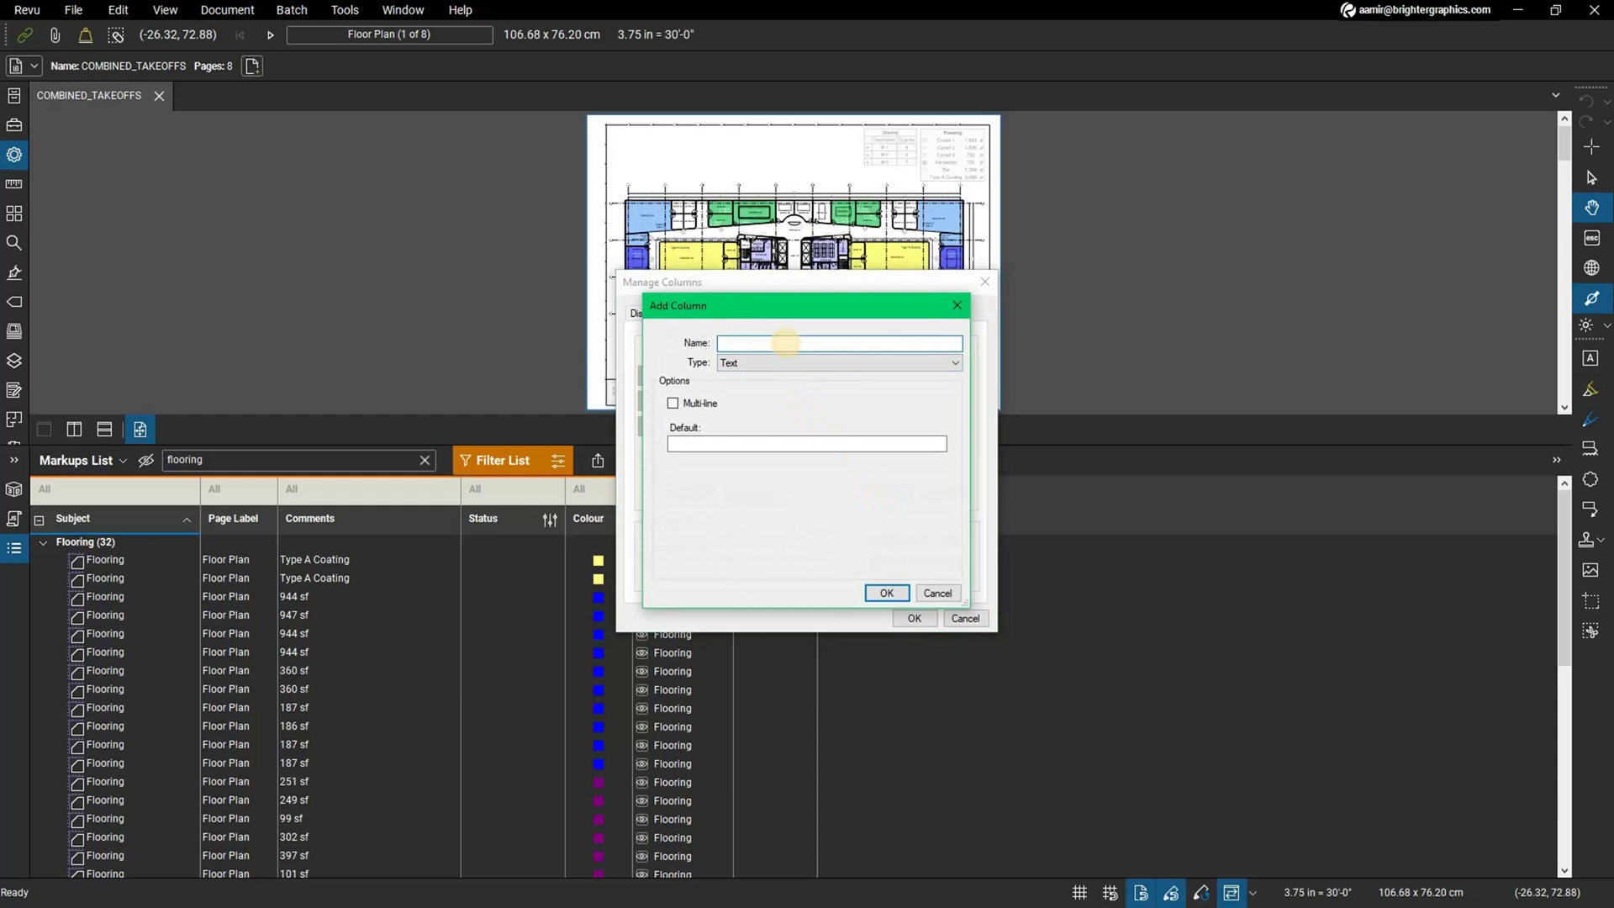
type("Material")
left_click(789, 361)
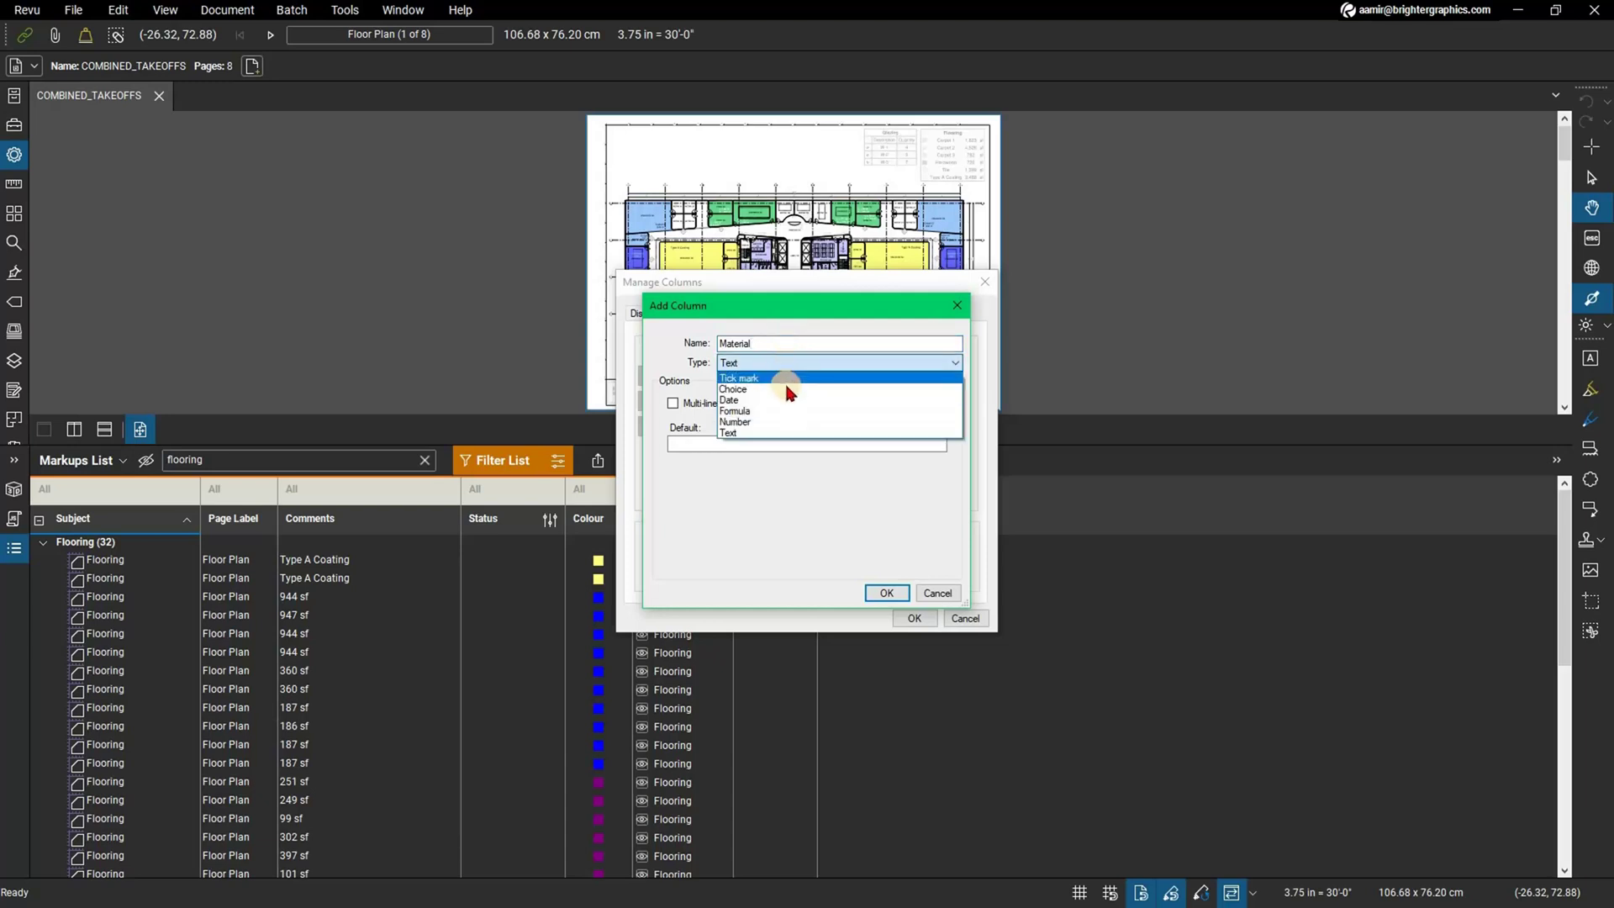
left_click(789, 390)
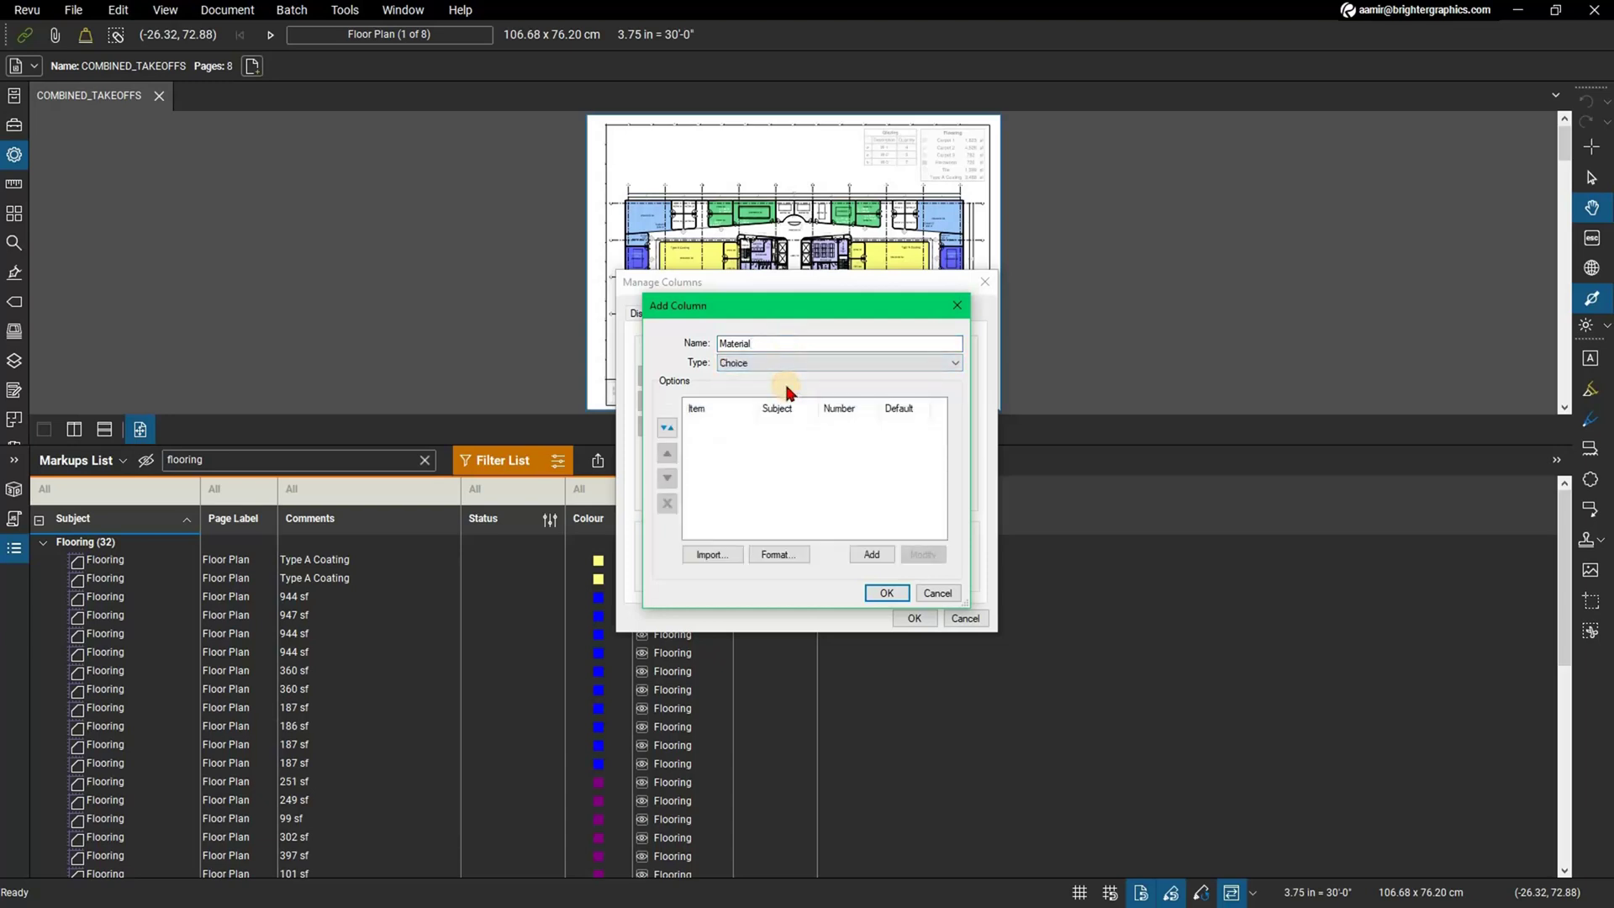
Add a Tile choice for the Flooring subject with numeric value 2, then confirm the column
left_click(869, 554)
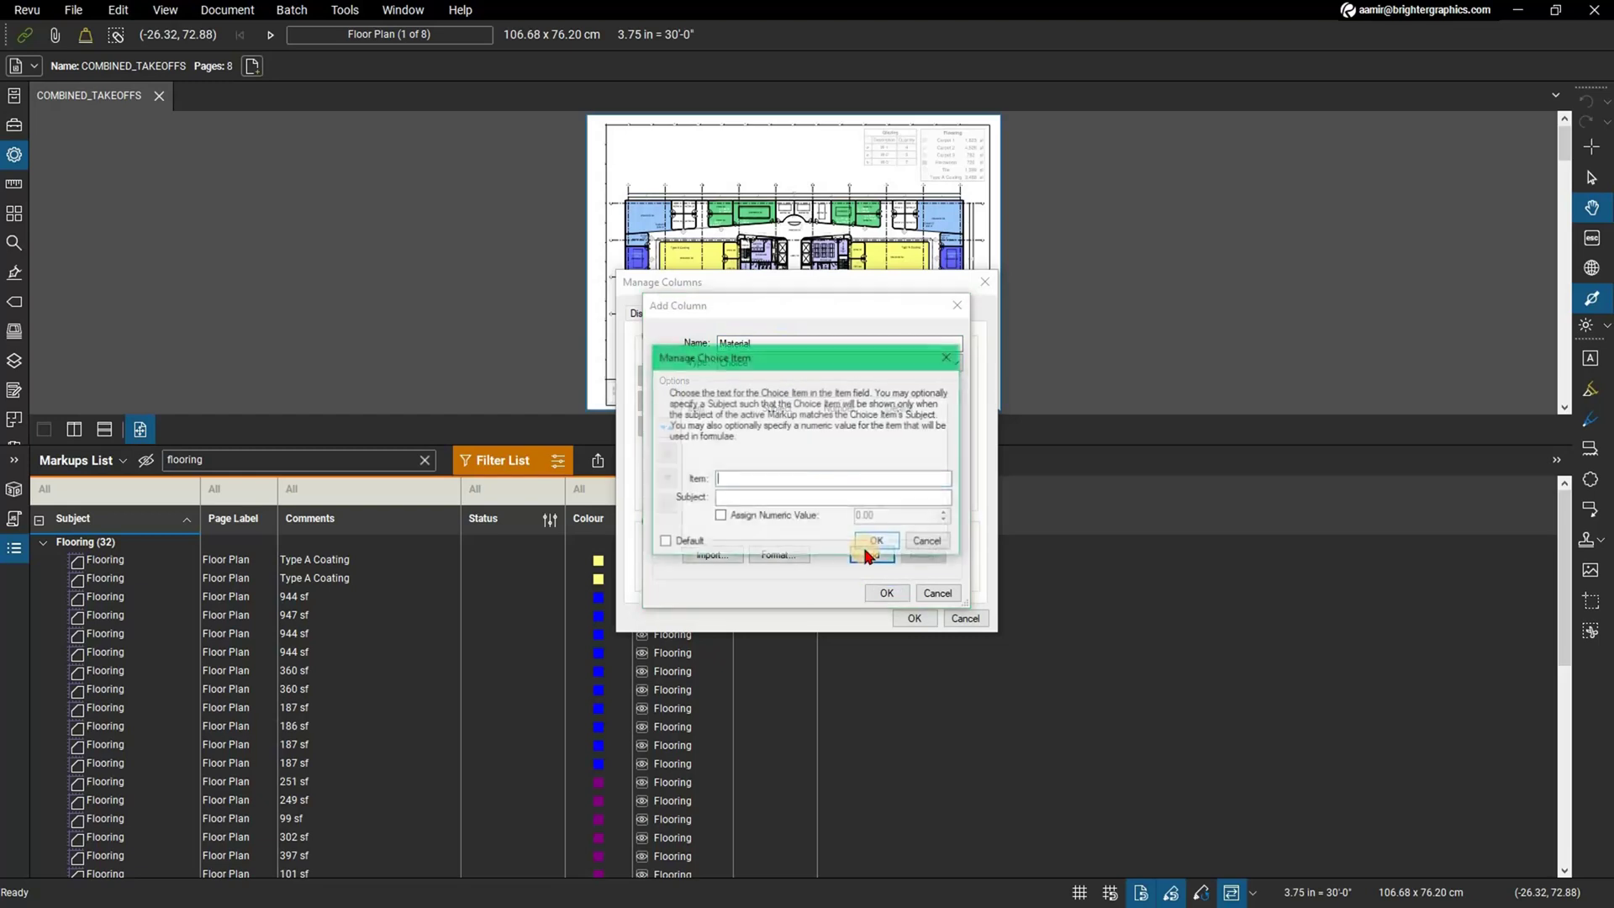
left_click(830, 480)
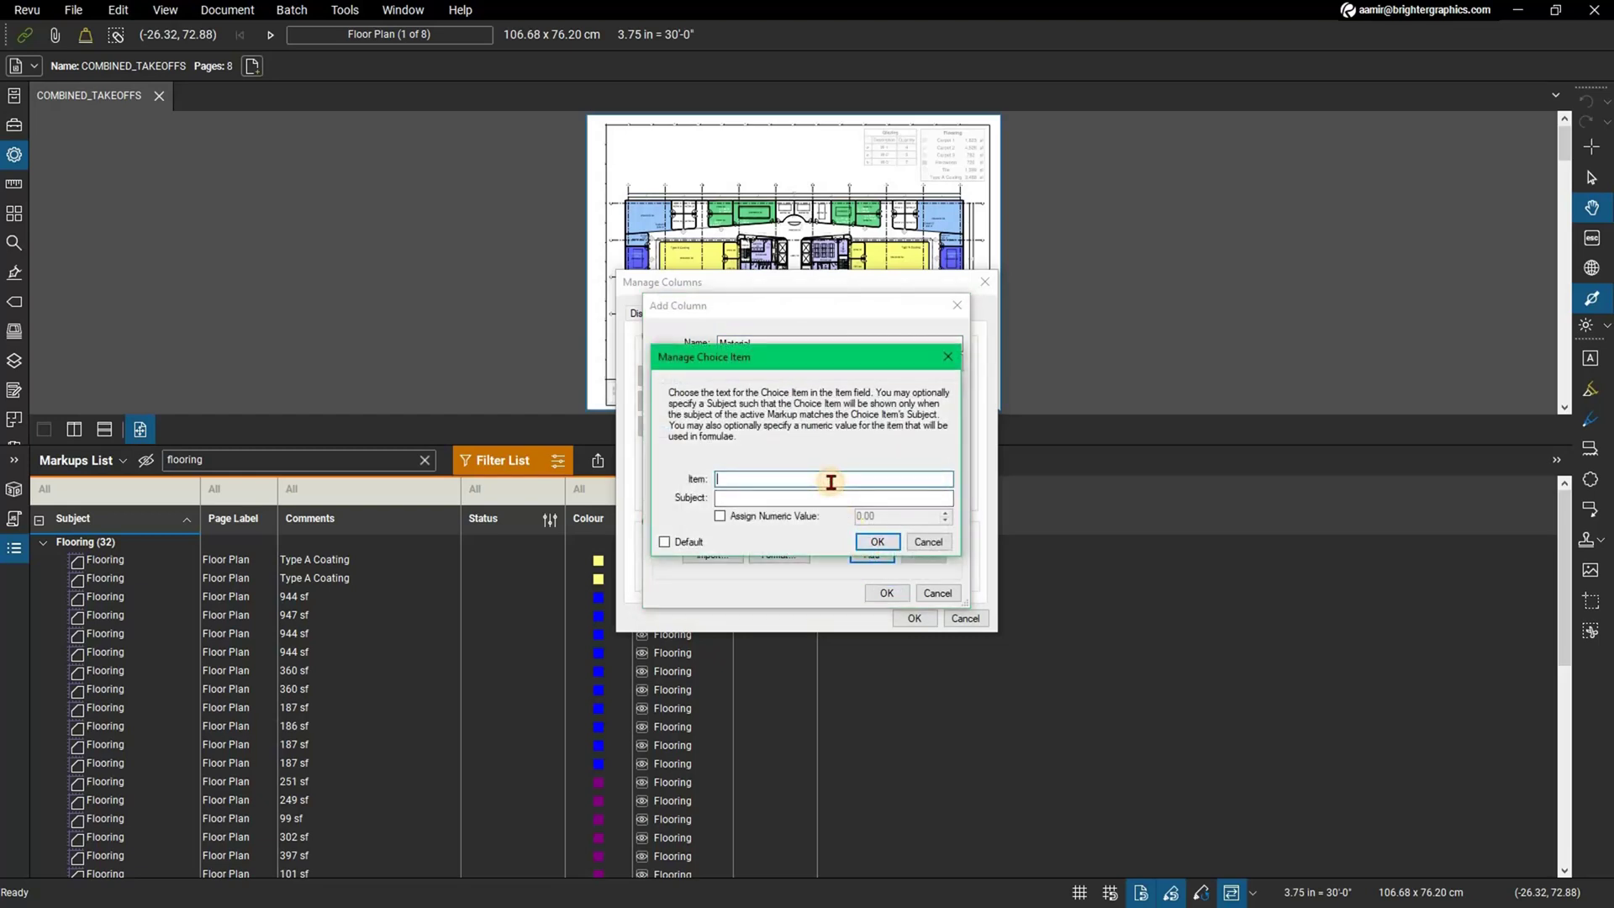
type("Tile")
left_click(820, 497)
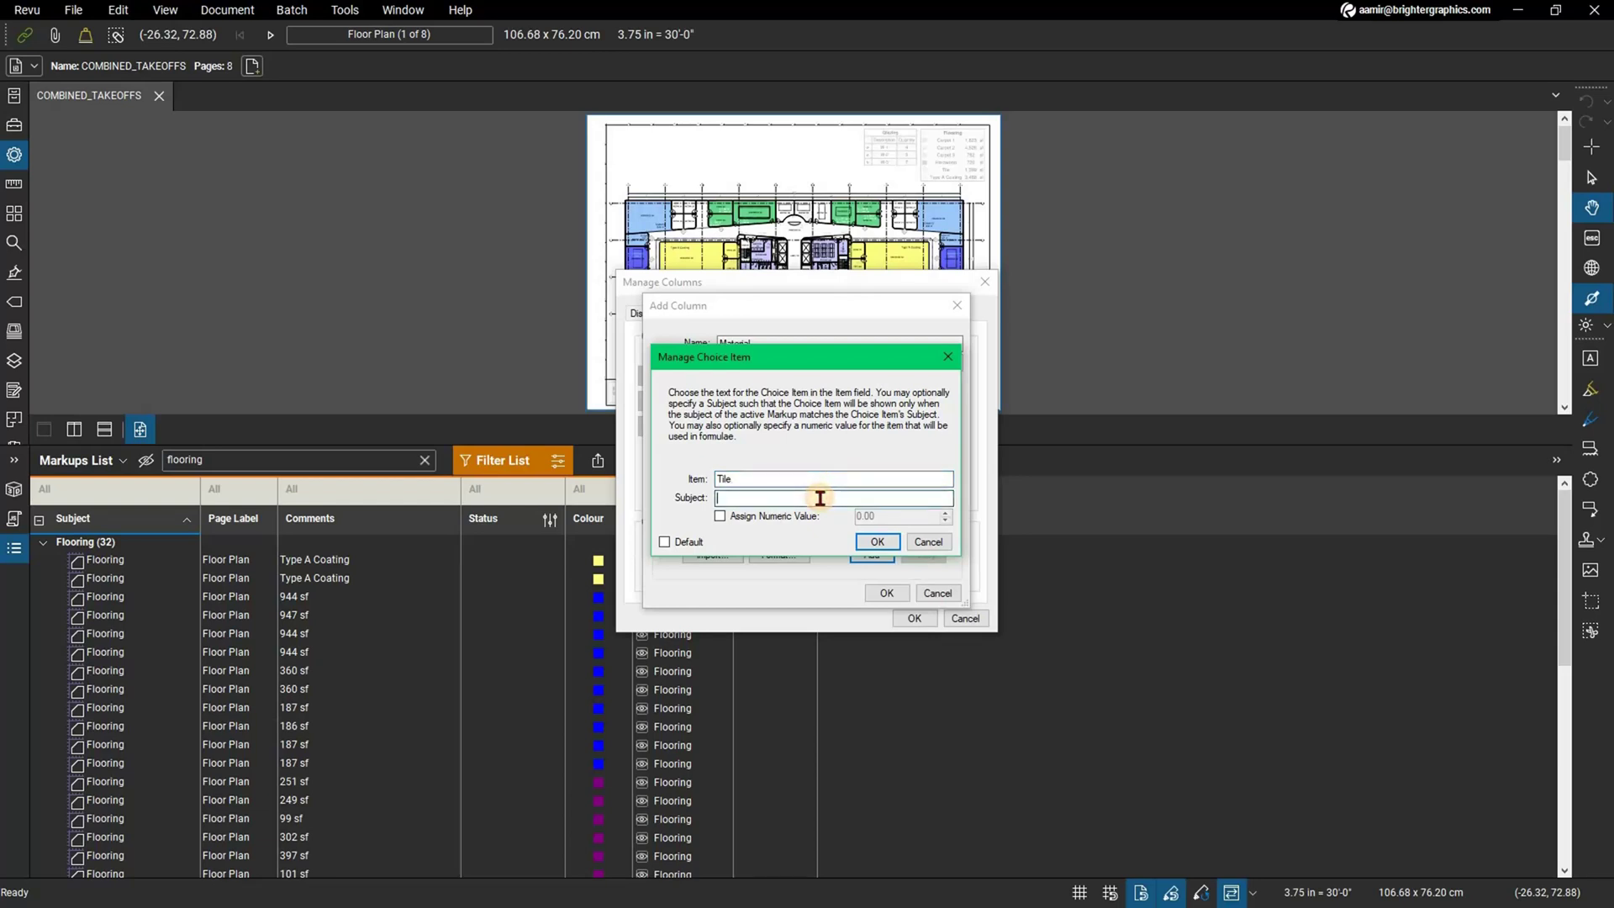
type("Flooring")
left_click(719, 516)
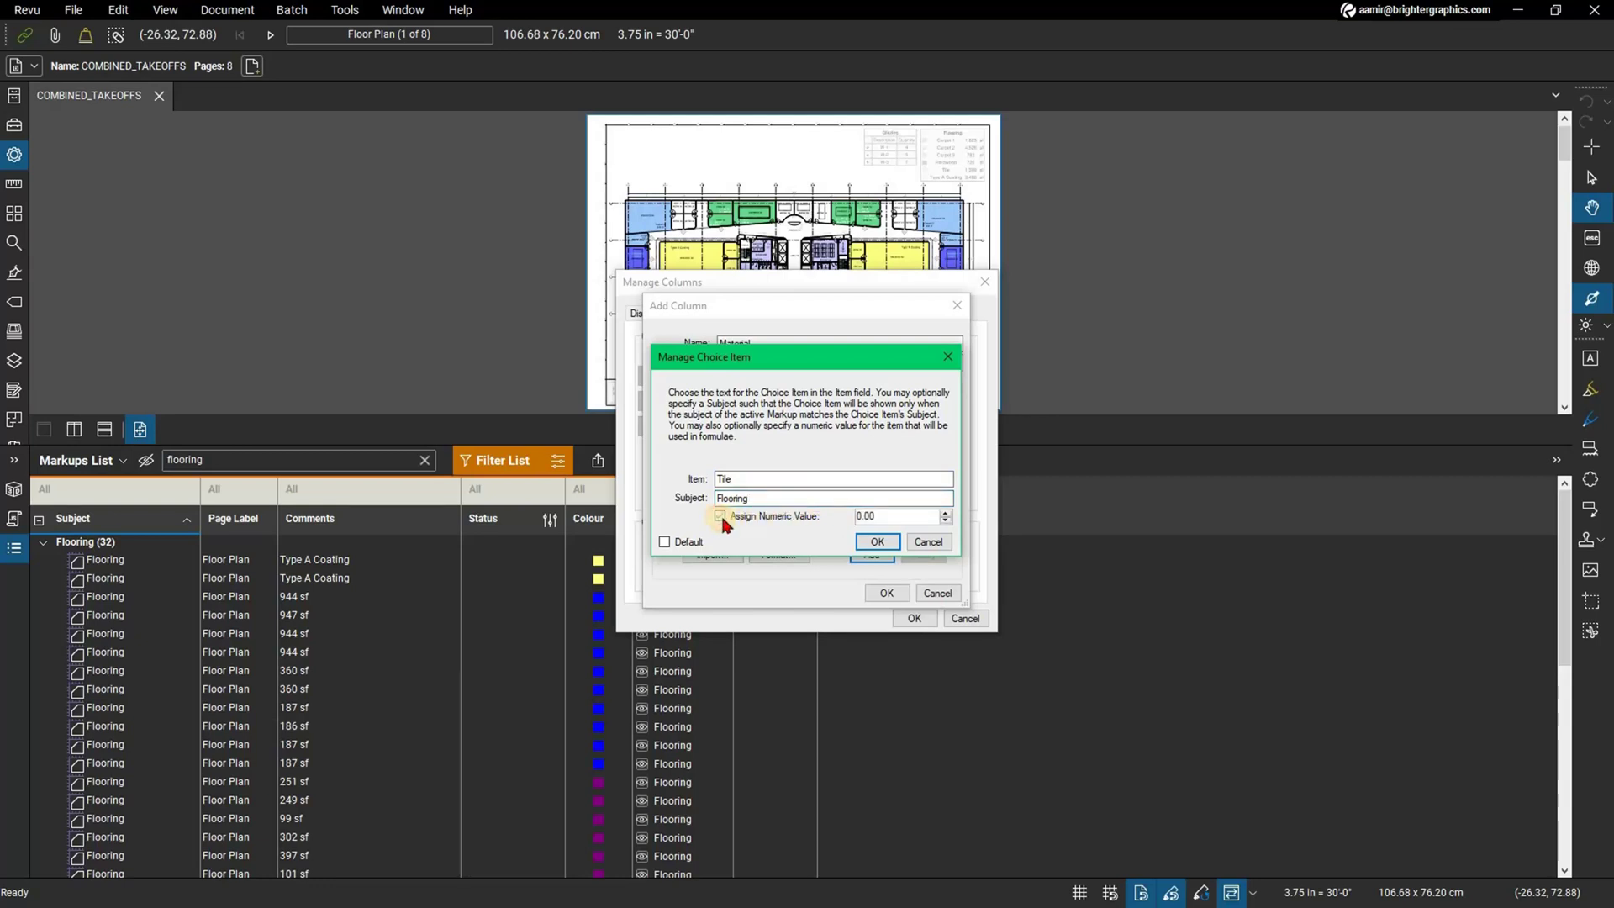
left_click(862, 515)
left_click(875, 543)
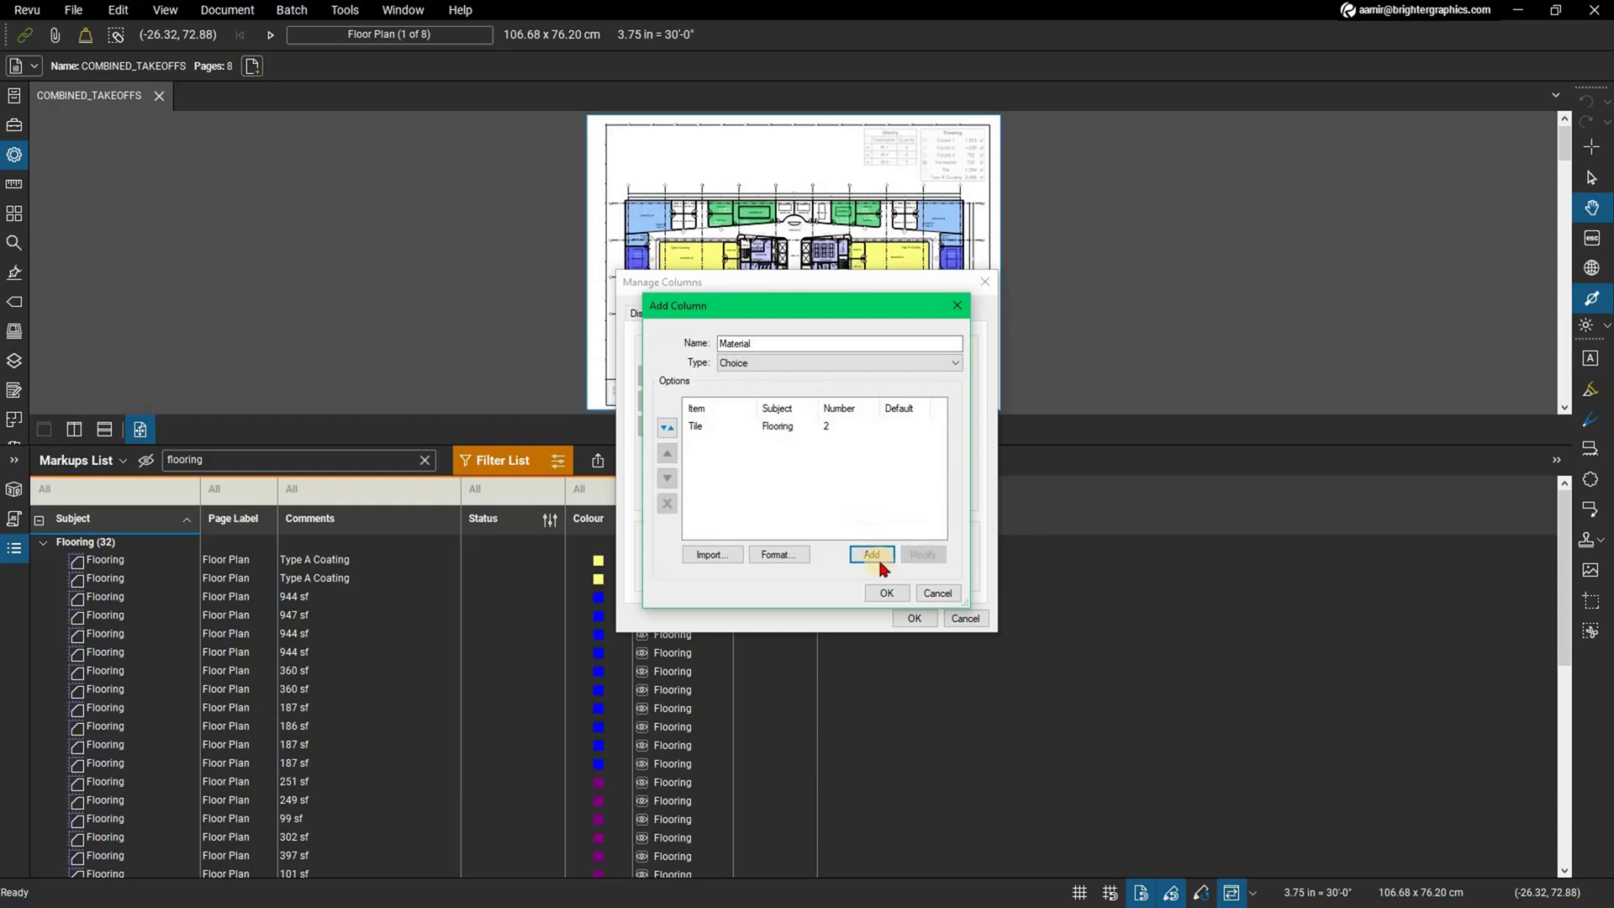
left_click(886, 593)
left_click(909, 620)
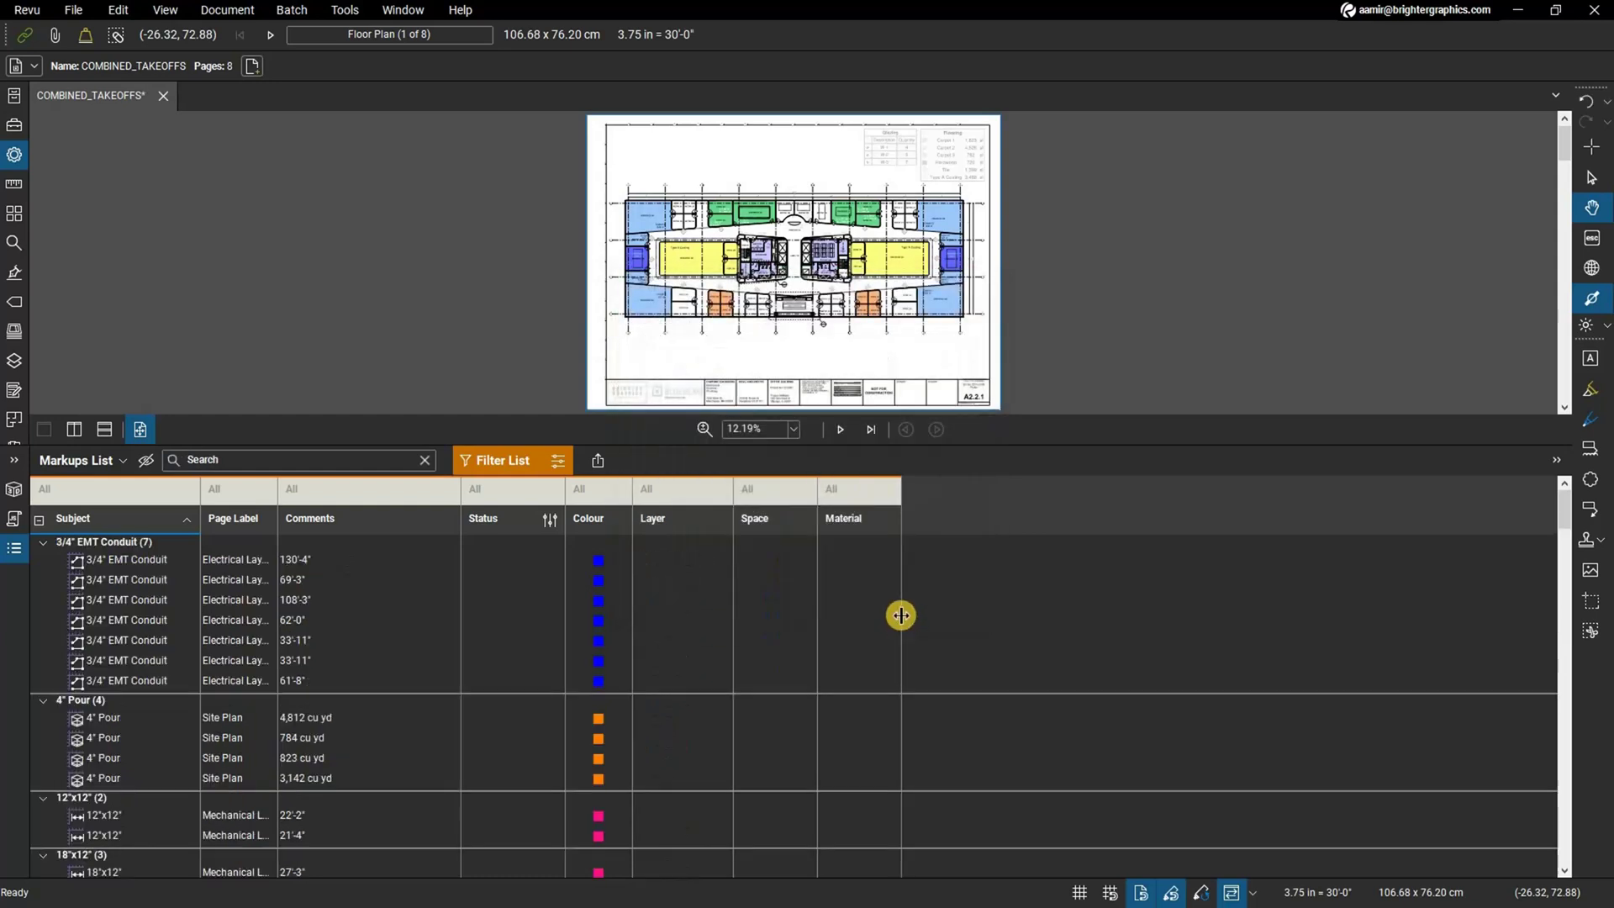
Filter the markups list by 'floo' and set the first Type A Coating row's Material to Tile
left_click(311, 461)
type("floo")
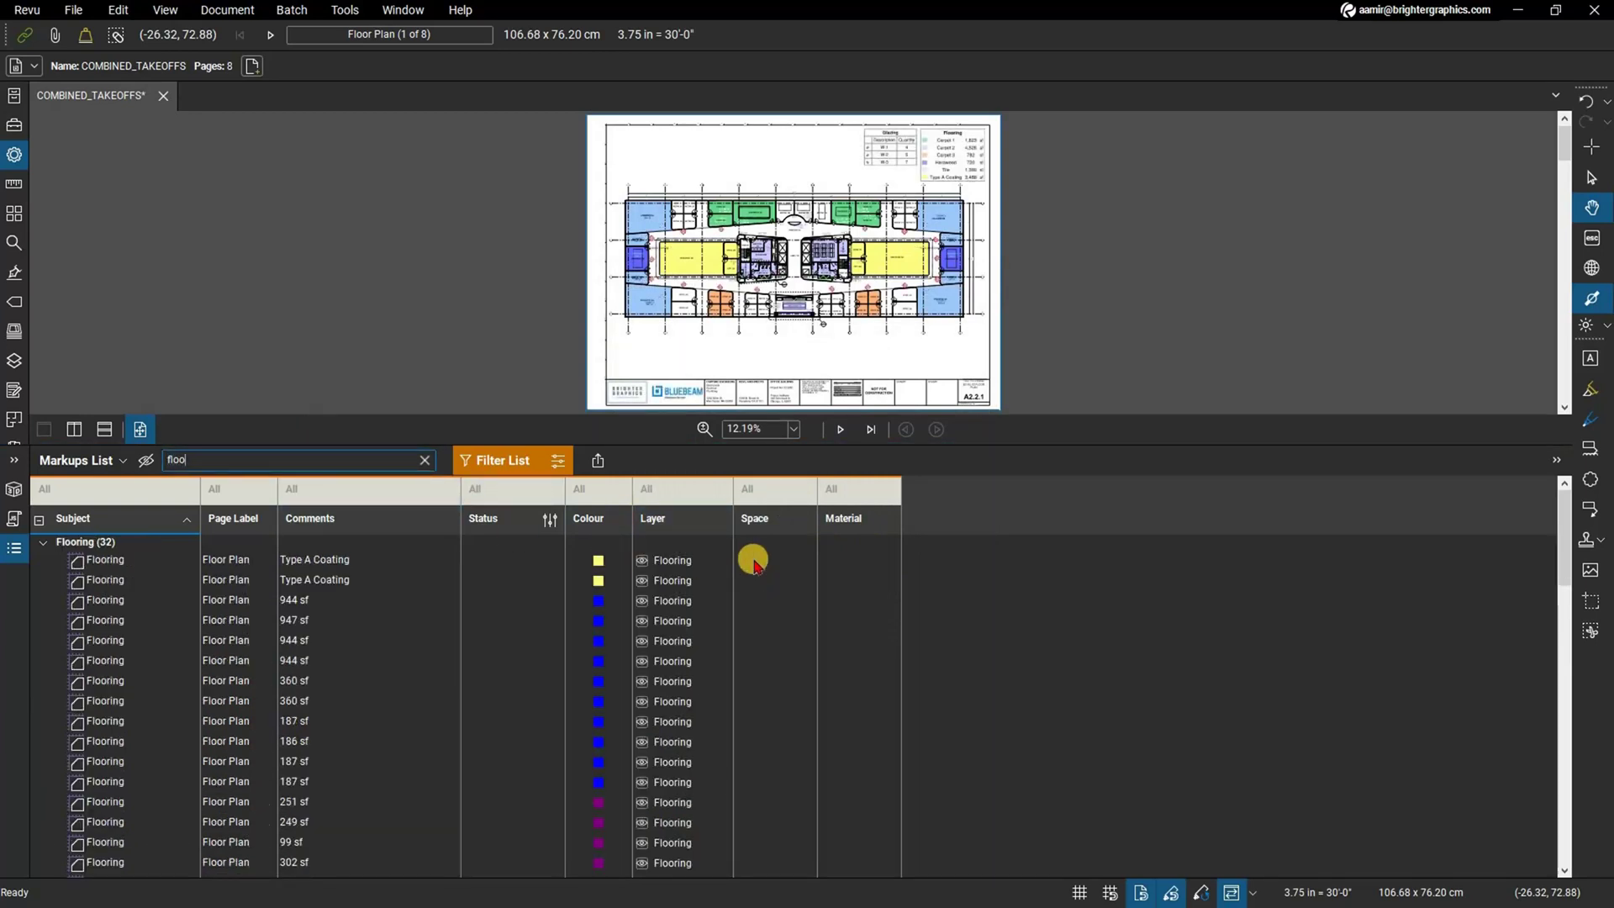
left_click(841, 561)
left_click(845, 578)
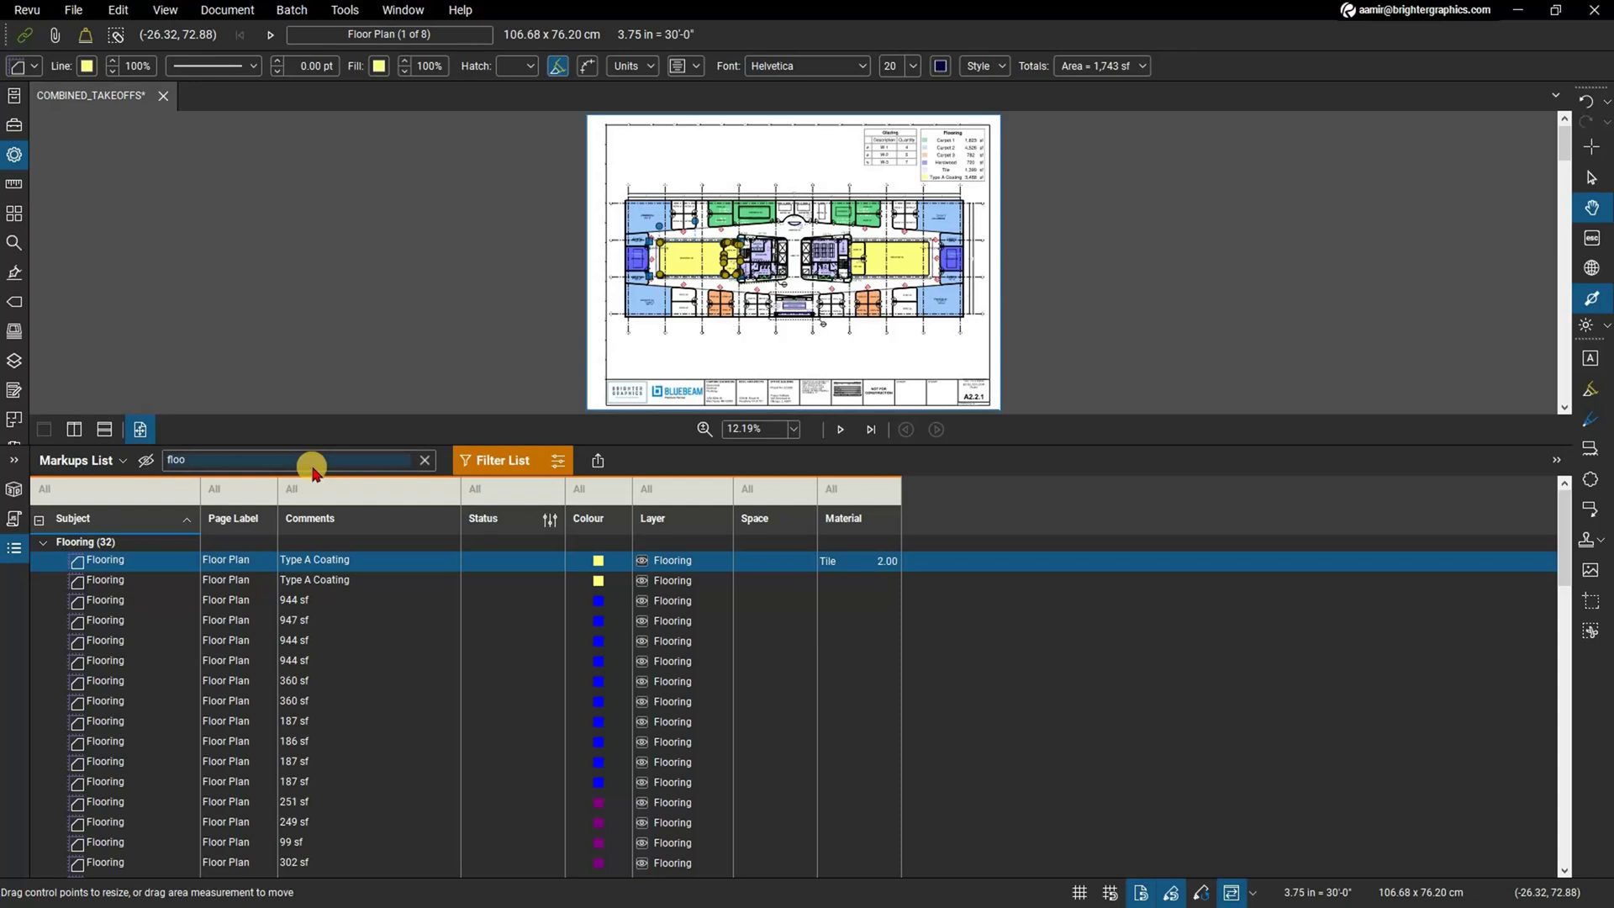
In Manage Columns, add a custom column named Total Cost with the Formula type
left_click(123, 463)
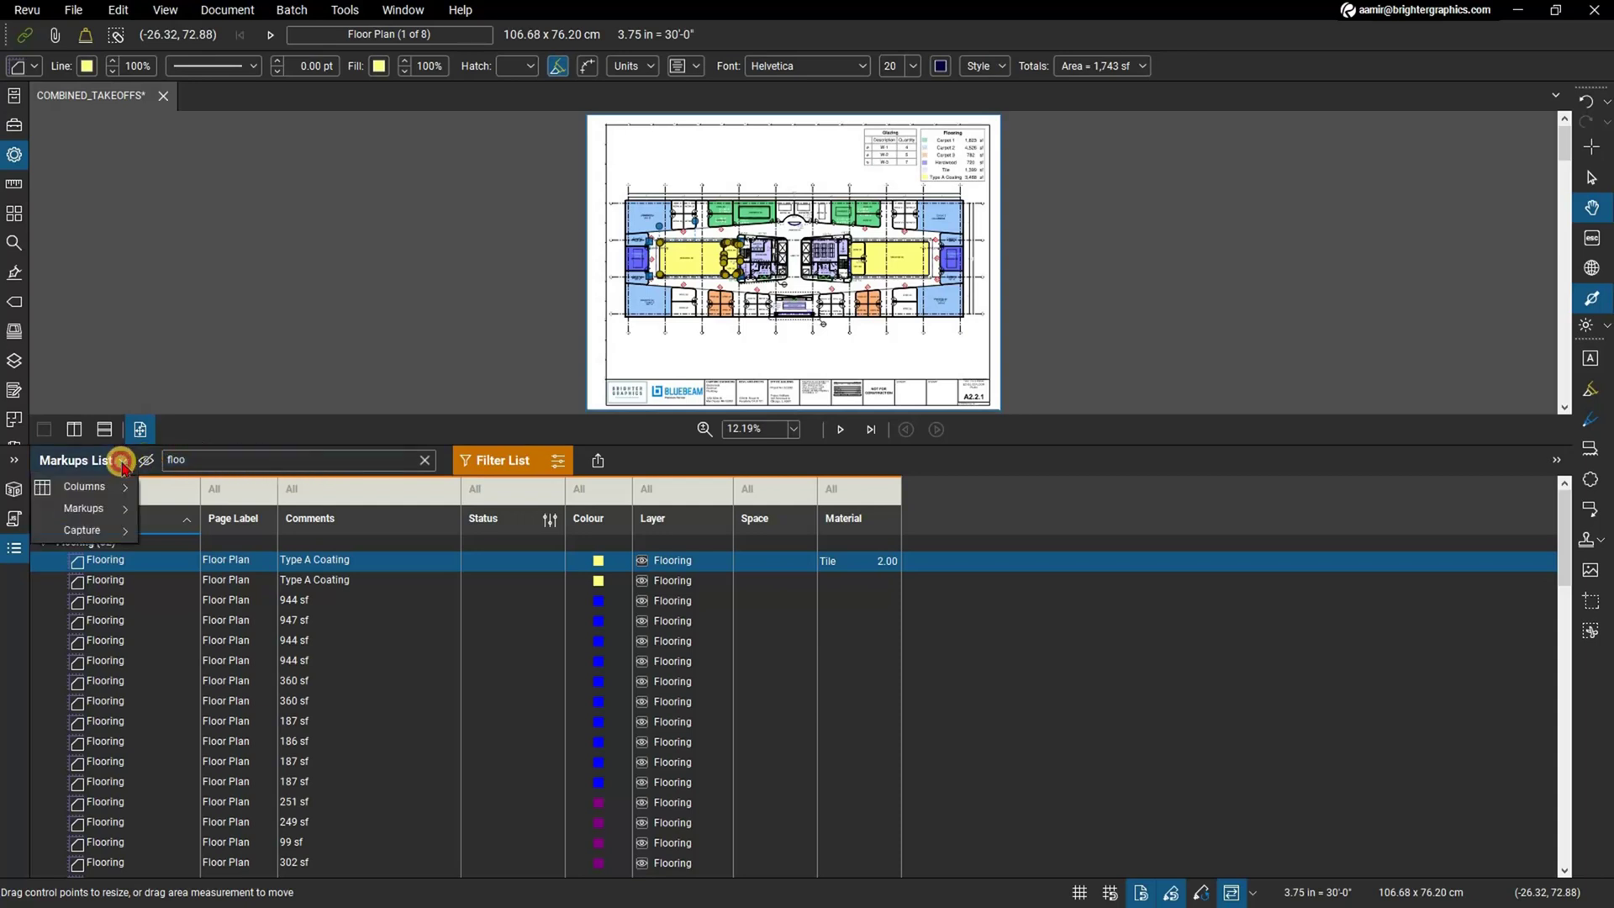
mouse_move(122, 488)
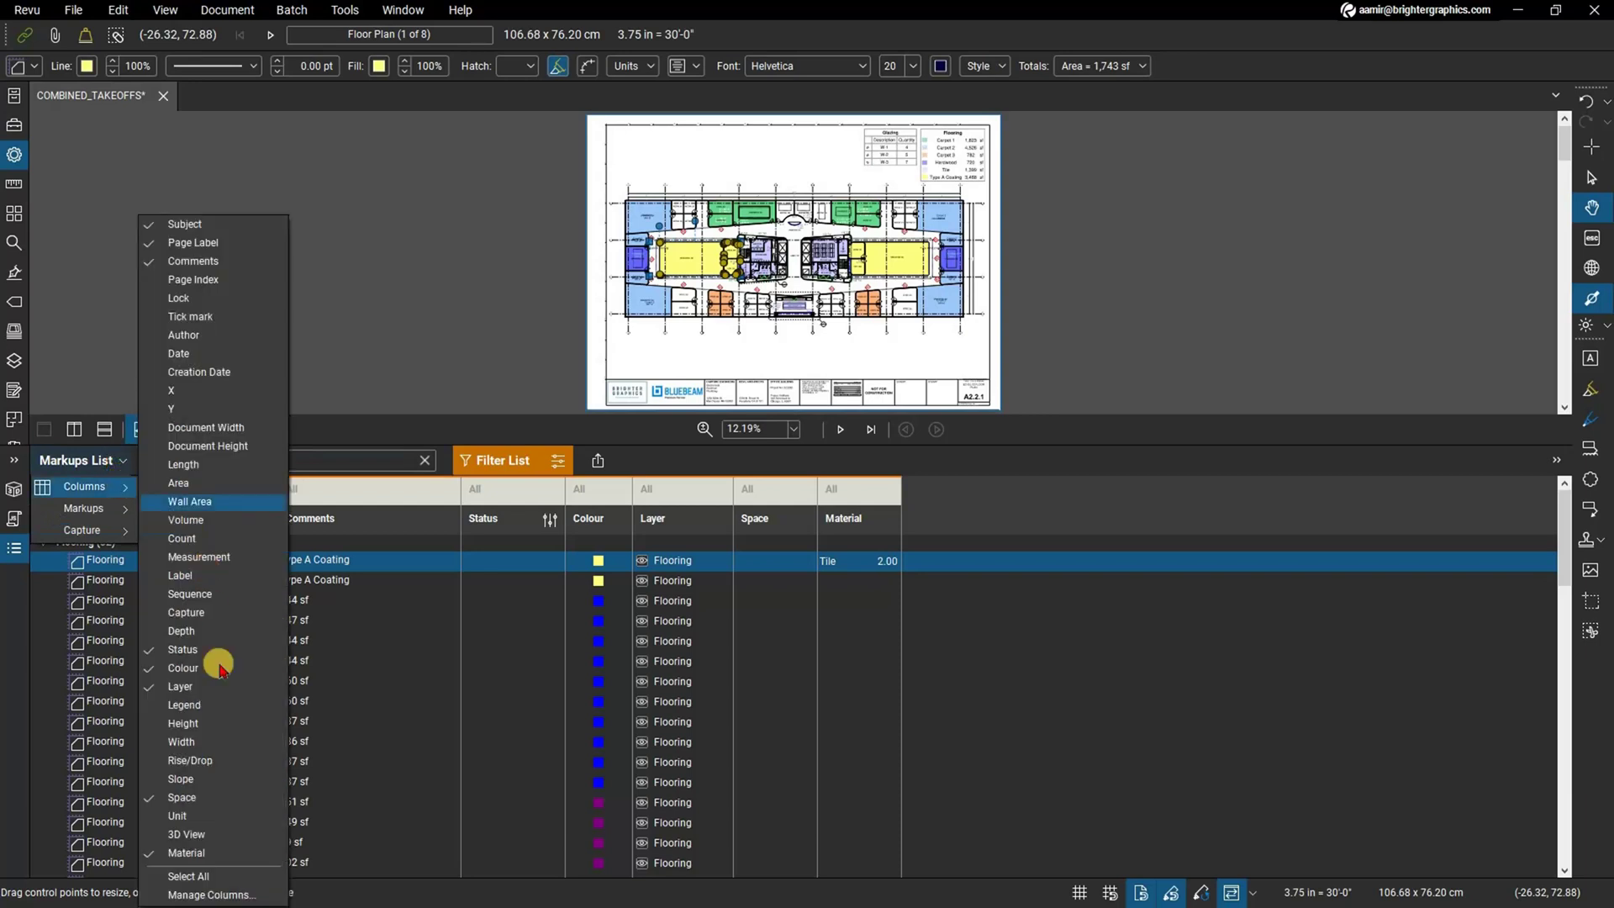
left_click(238, 890)
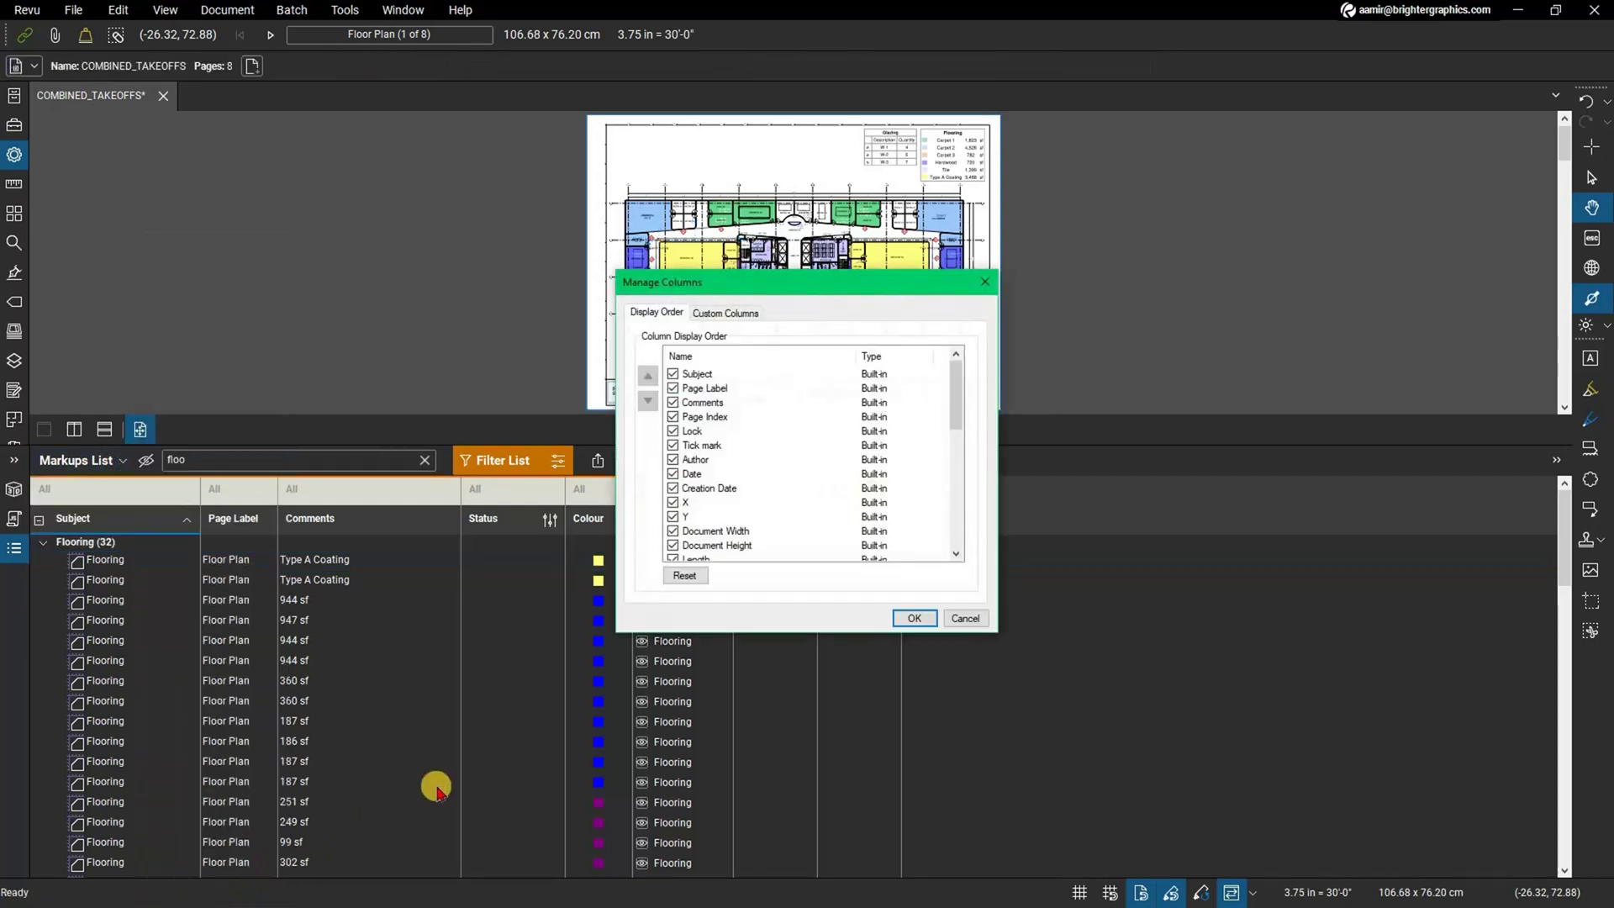
left_click(723, 314)
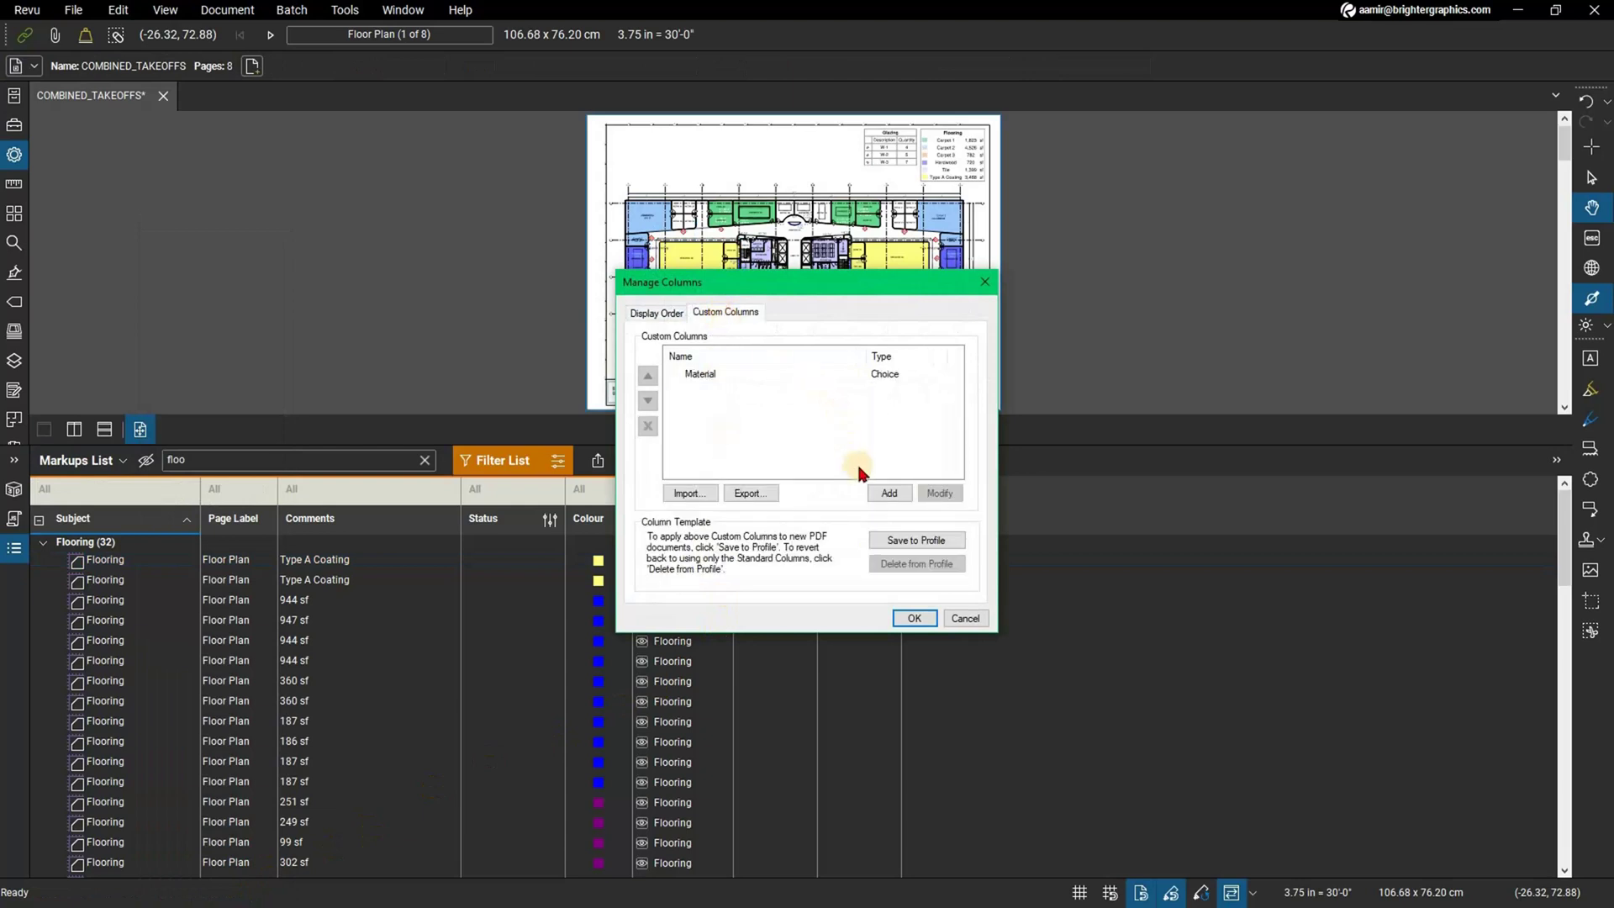
left_click(873, 493)
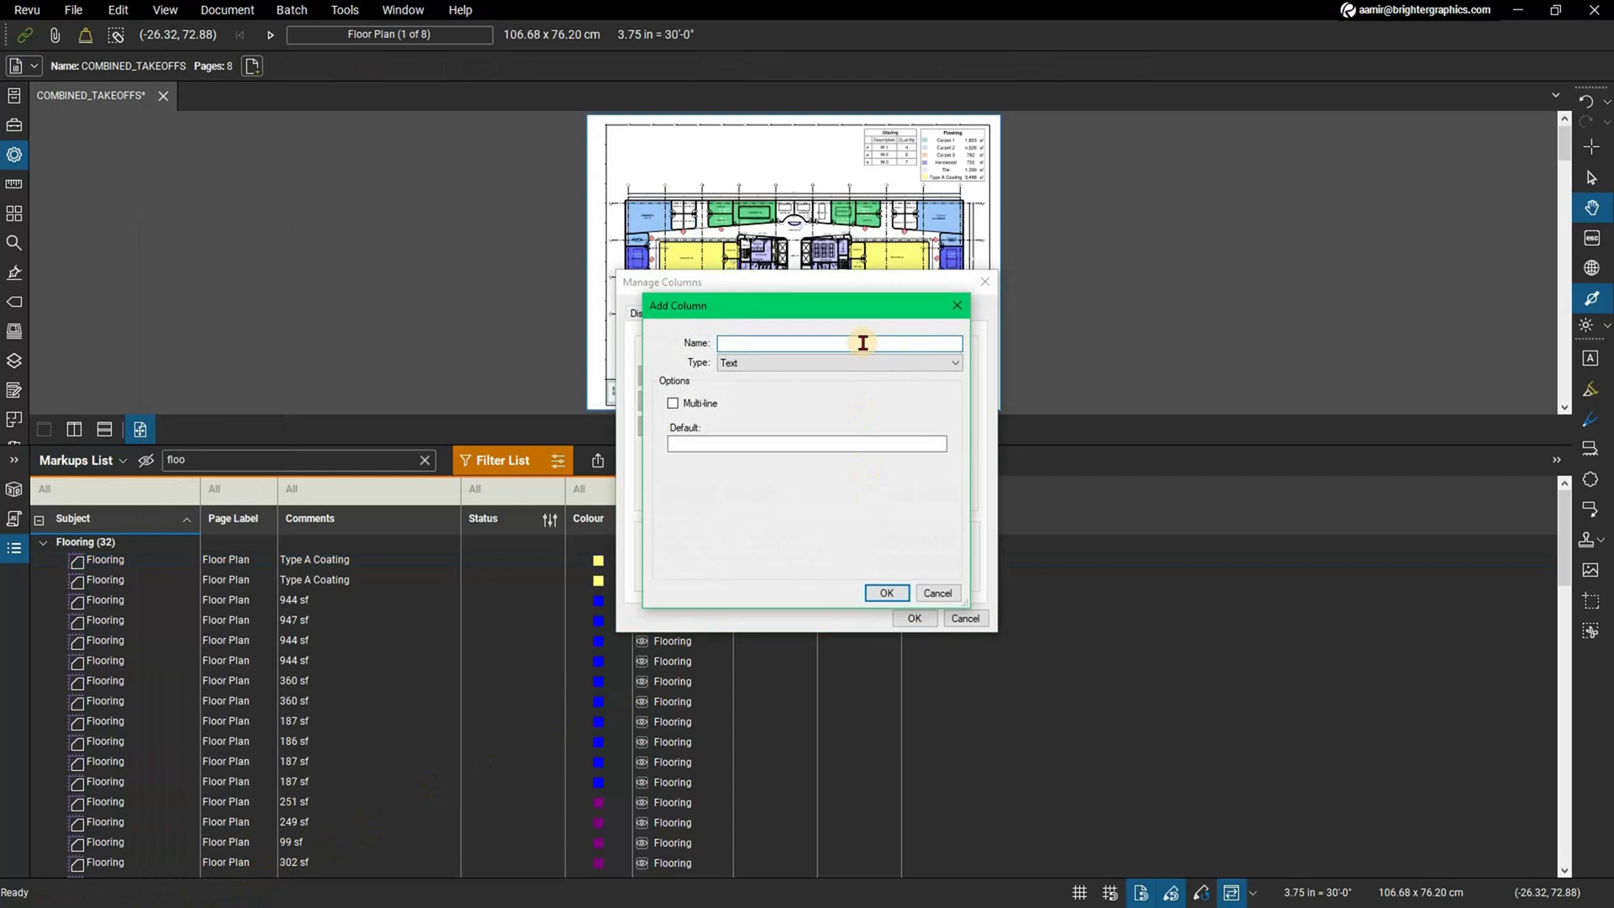
type("Total Cost")
left_click(858, 362)
left_click(854, 410)
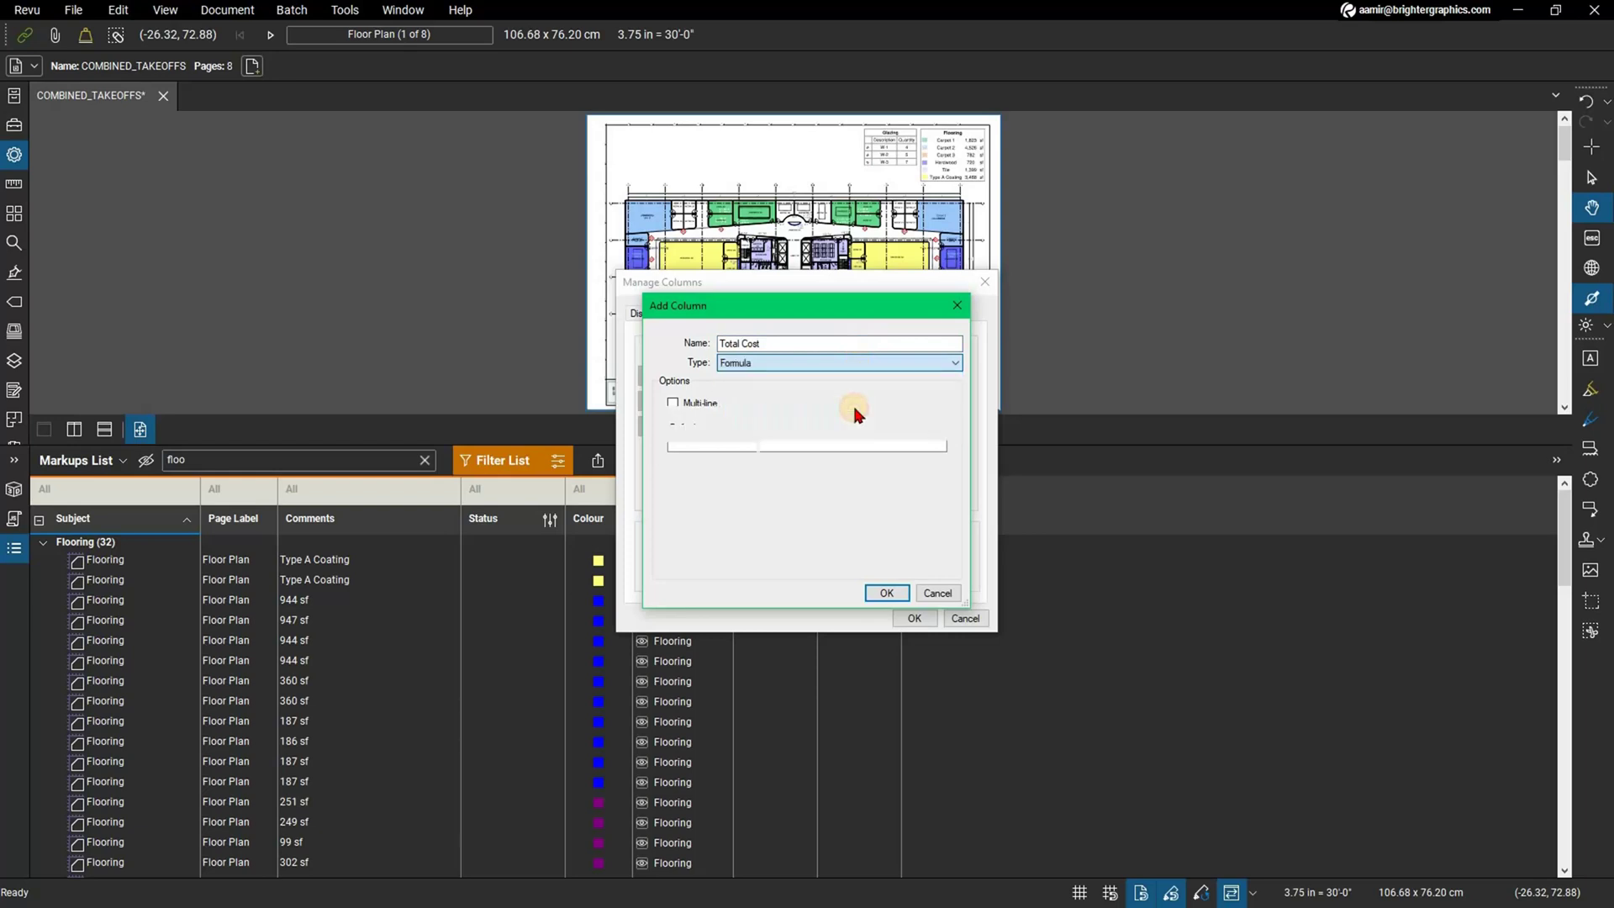
left_click(851, 415)
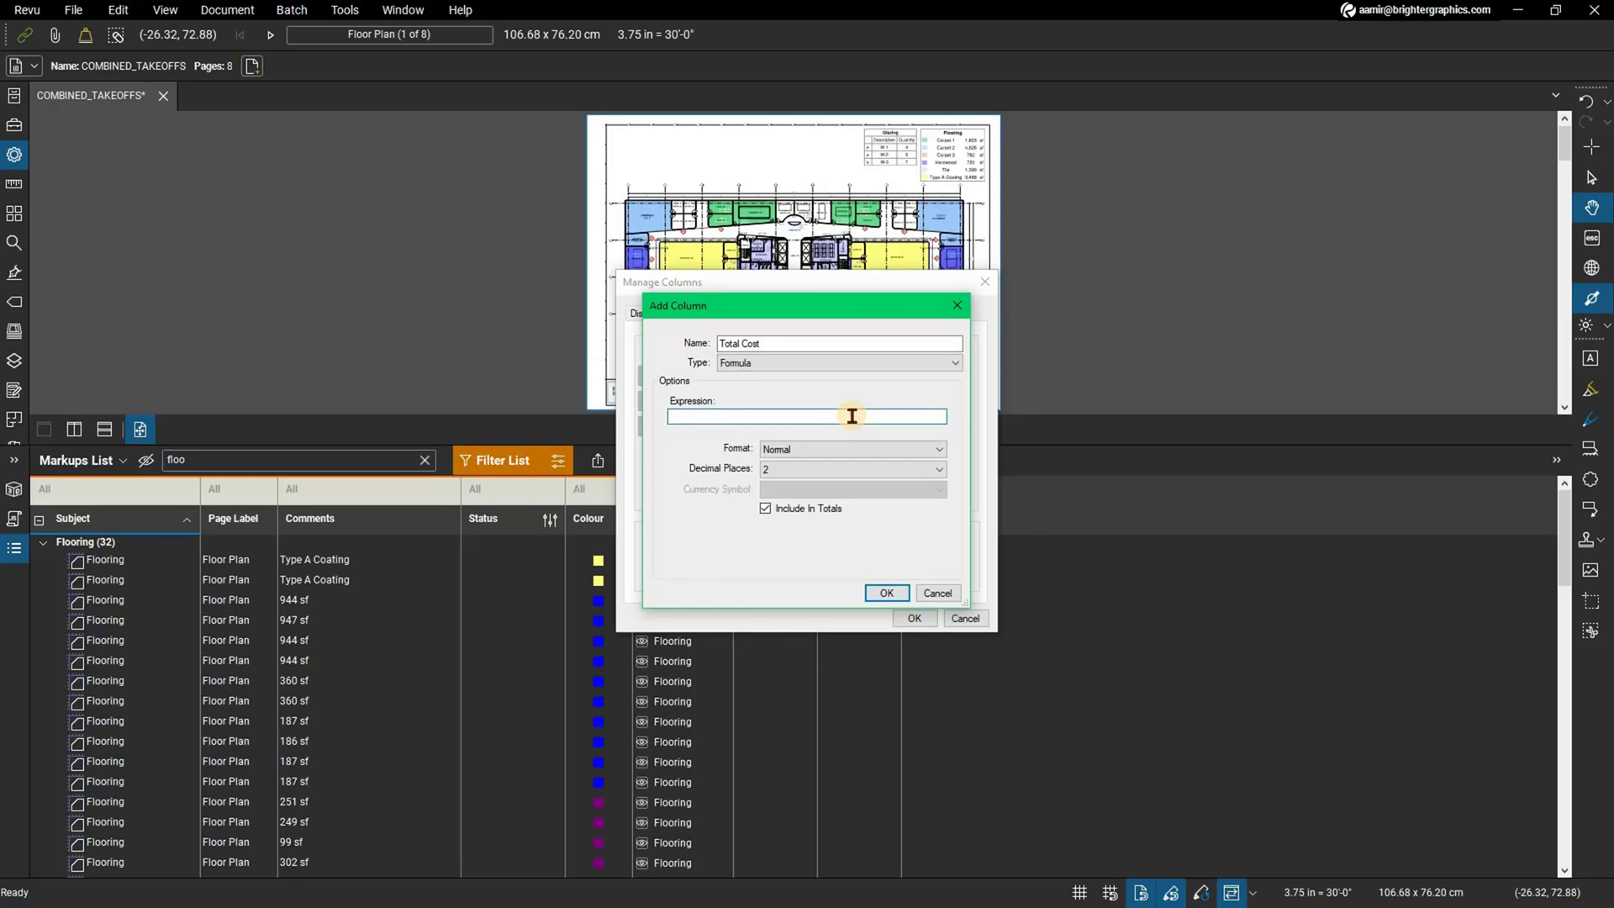
Enter the expression Measurement*Material for the Total Cost column
type("Meas")
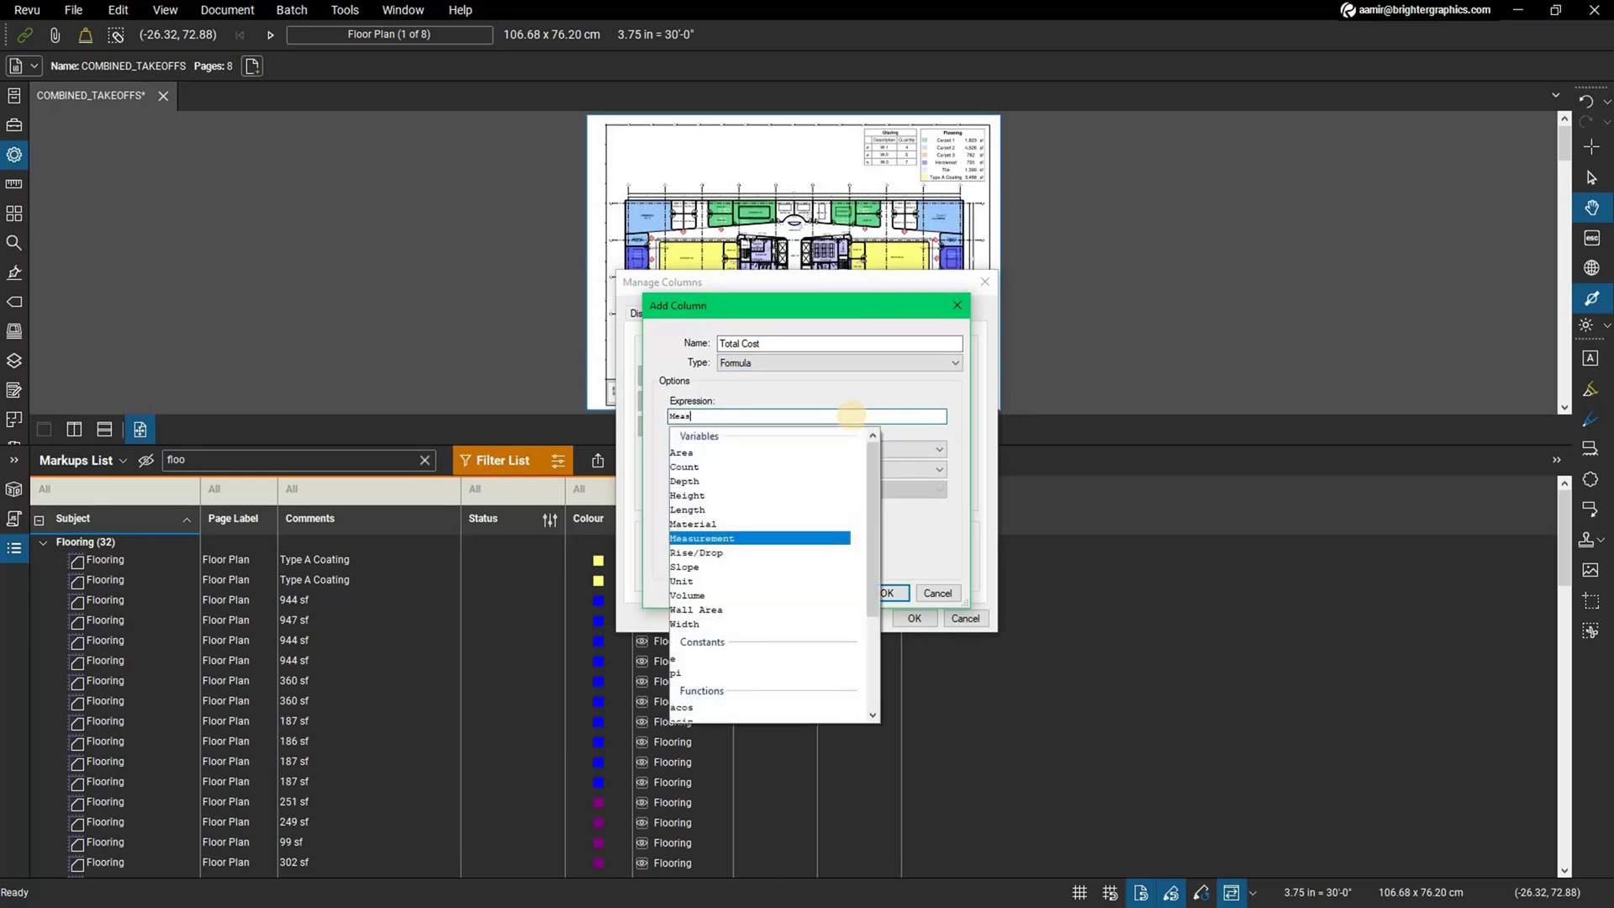
left_click(817, 539)
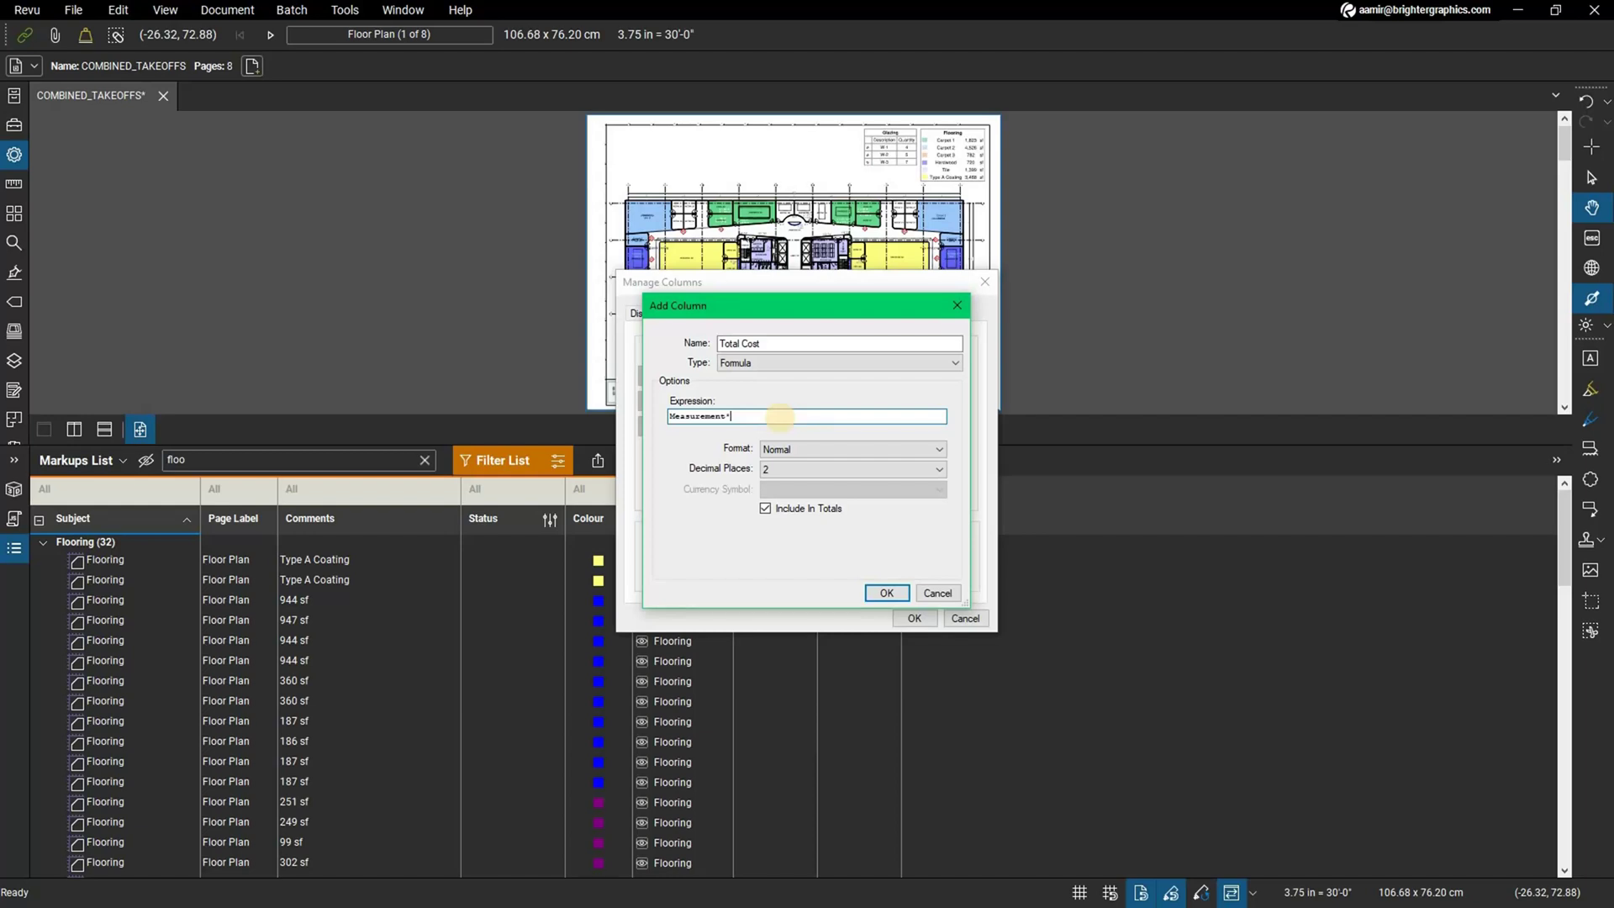
type("MA")
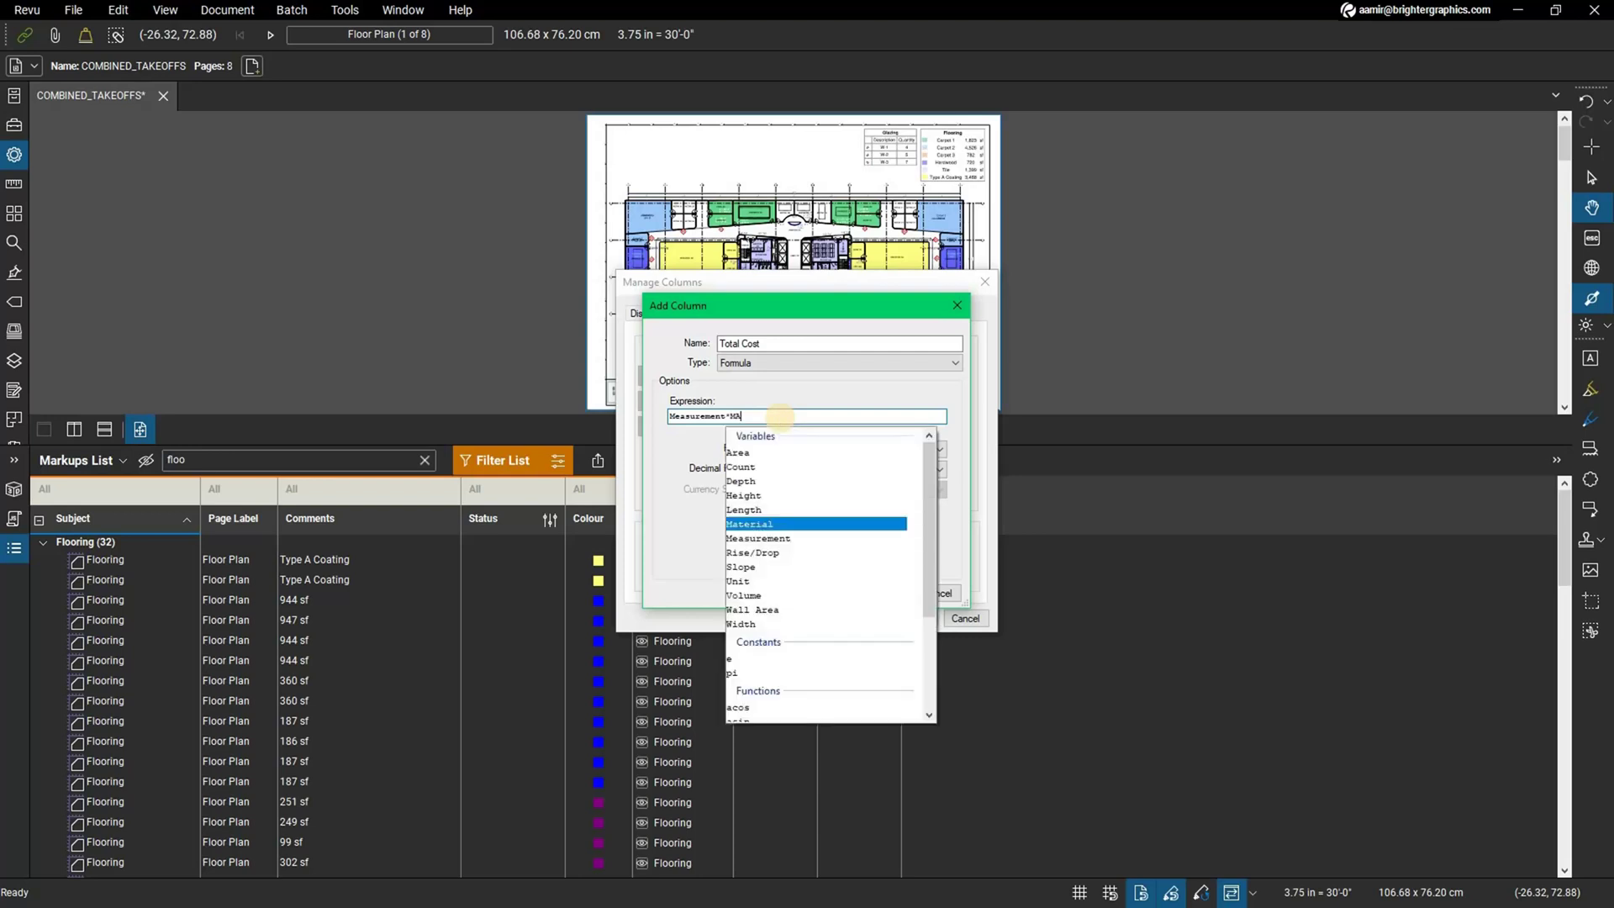
left_click(787, 525)
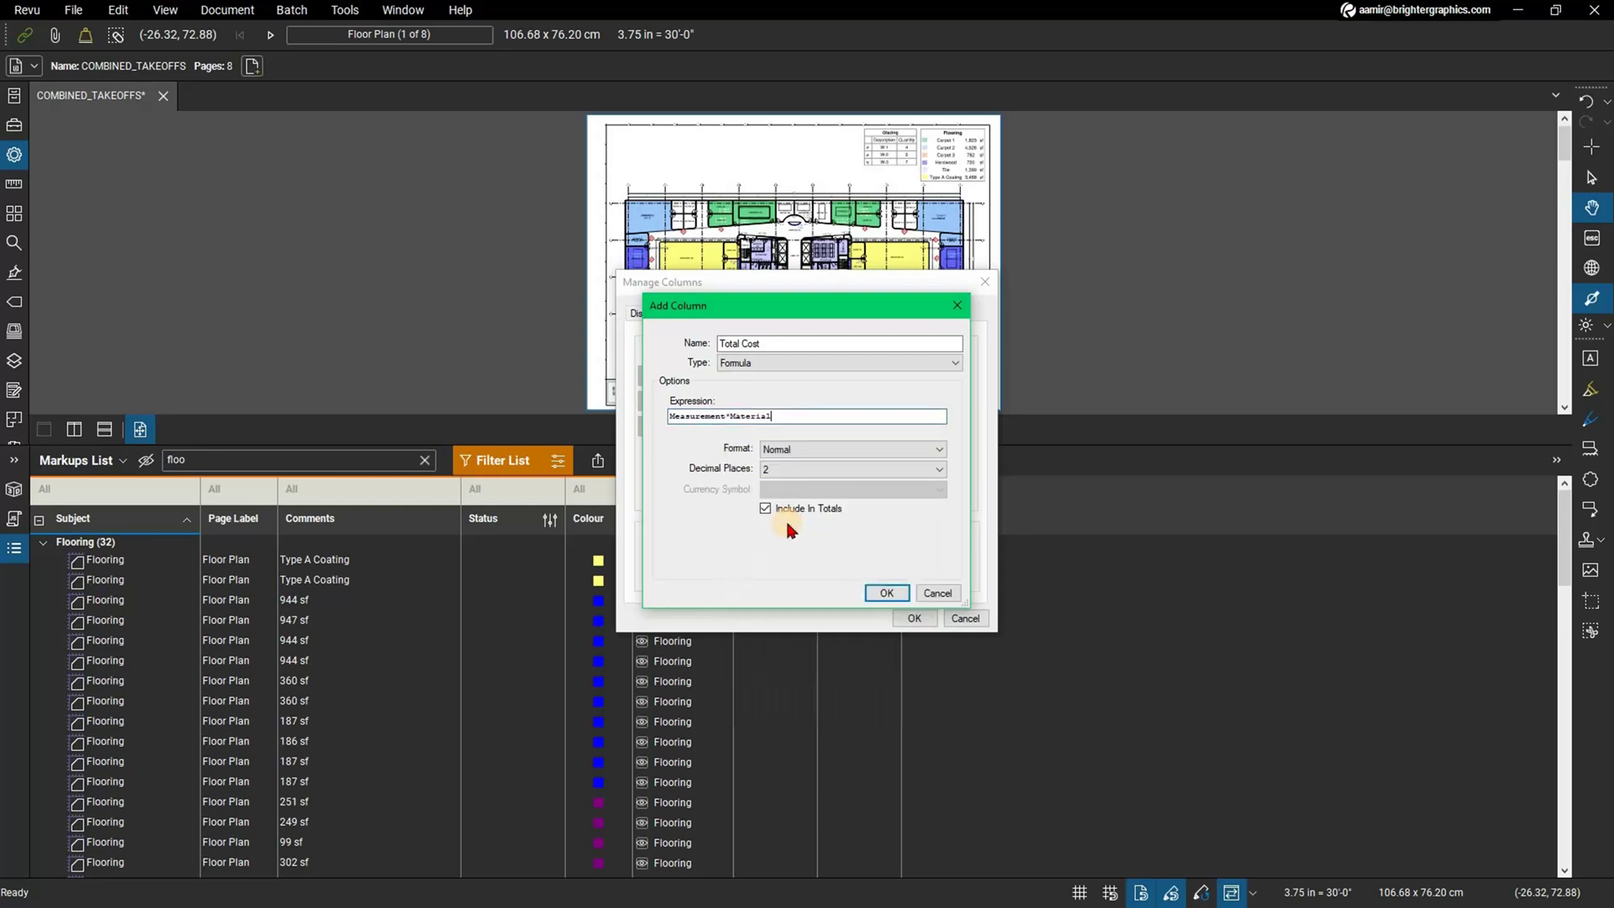
Format Total Cost as Currency in Pound (£) and save the custom columns
left_click(925, 451)
left_click(924, 477)
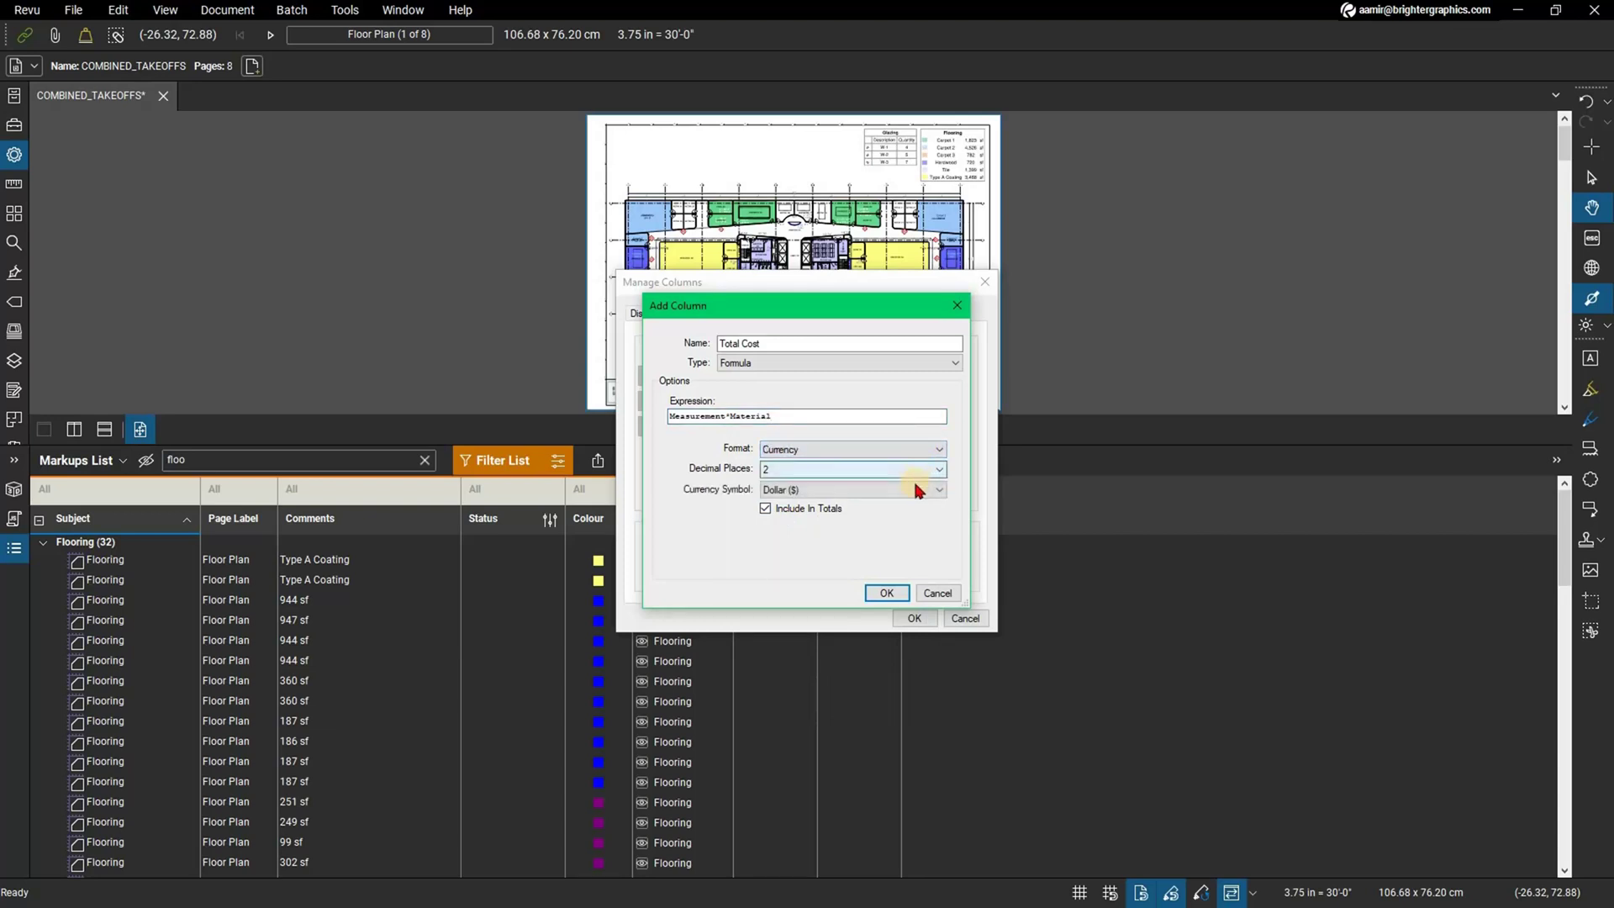
left_click(911, 489)
left_click(902, 538)
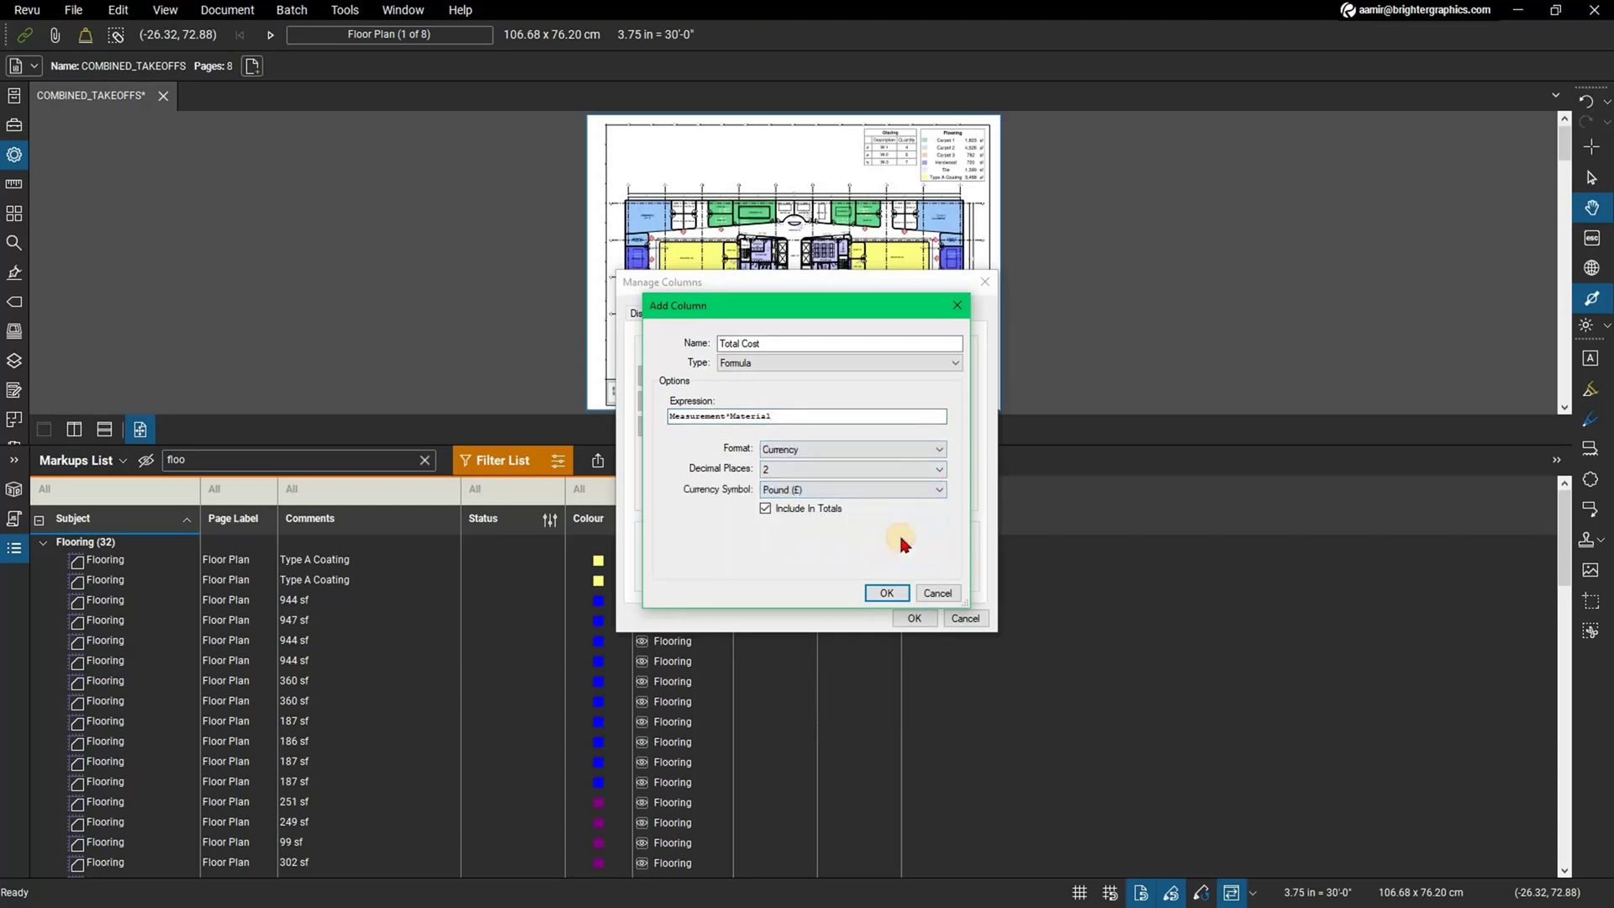
left_click(893, 593)
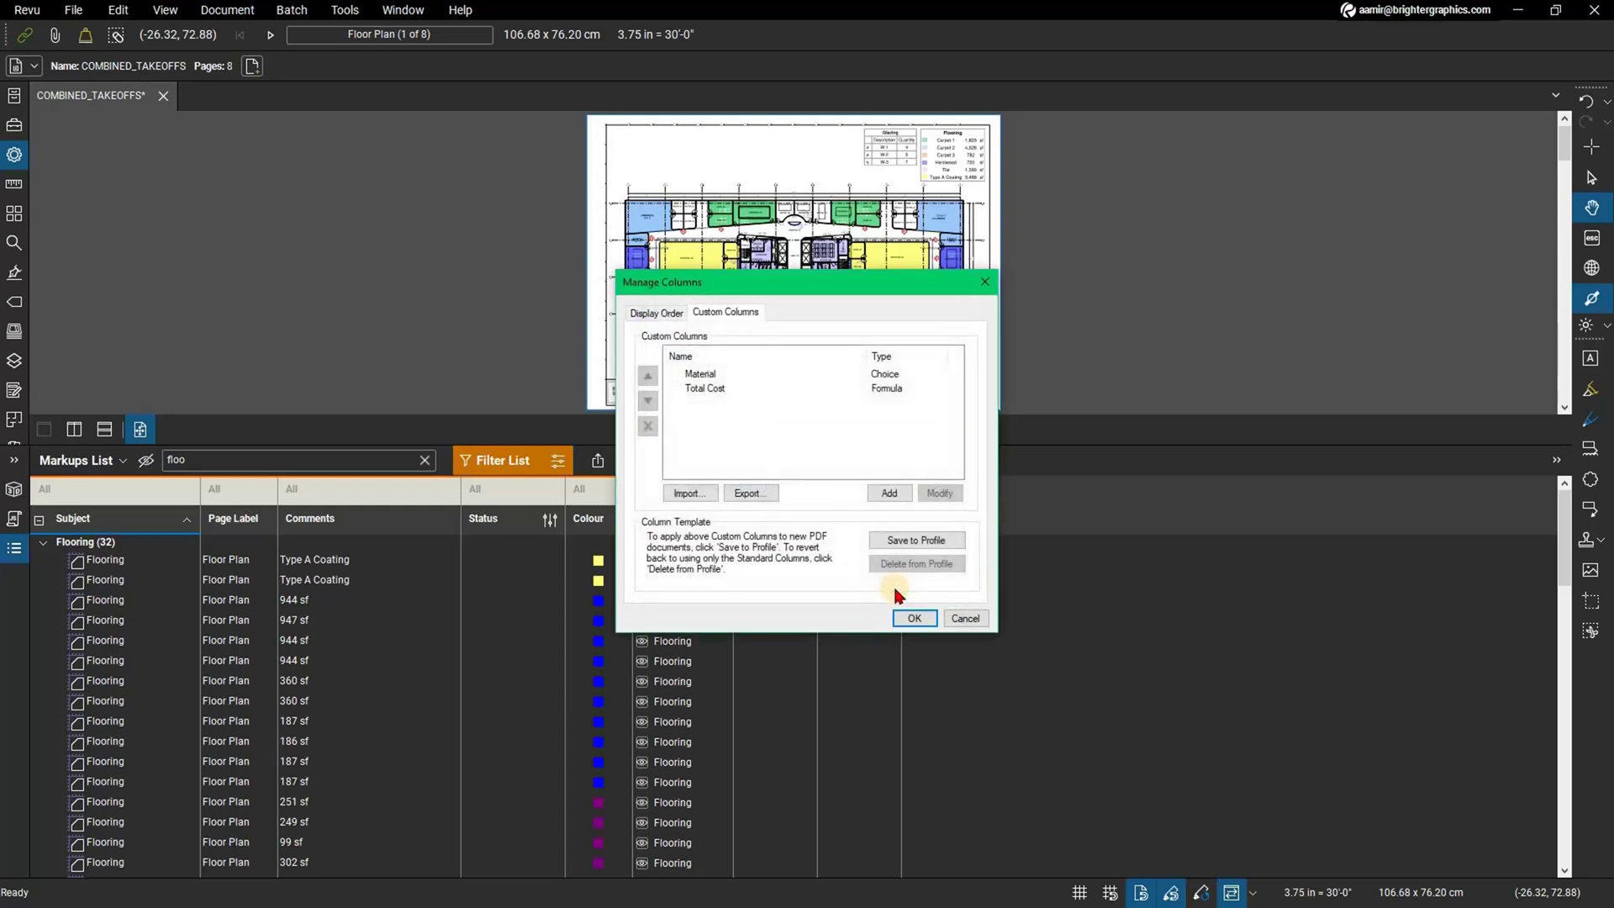
left_click(910, 618)
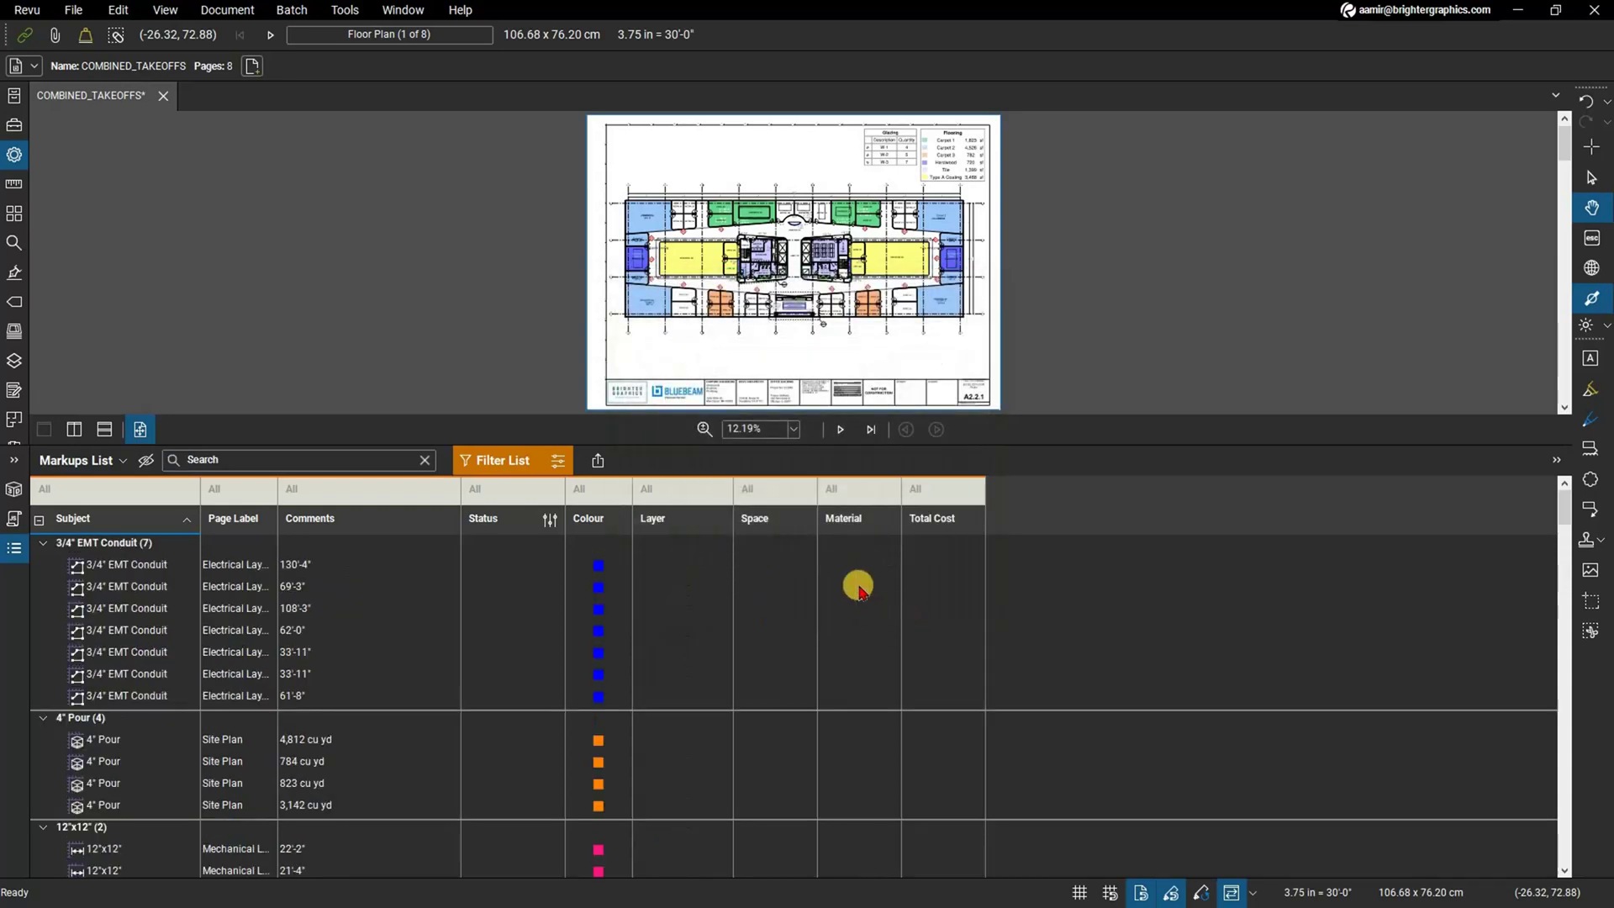
Filter the markups by 'flo' and set the 947 sf and 944 sf takeoffs to Tile
left_click(254, 458)
type("f")
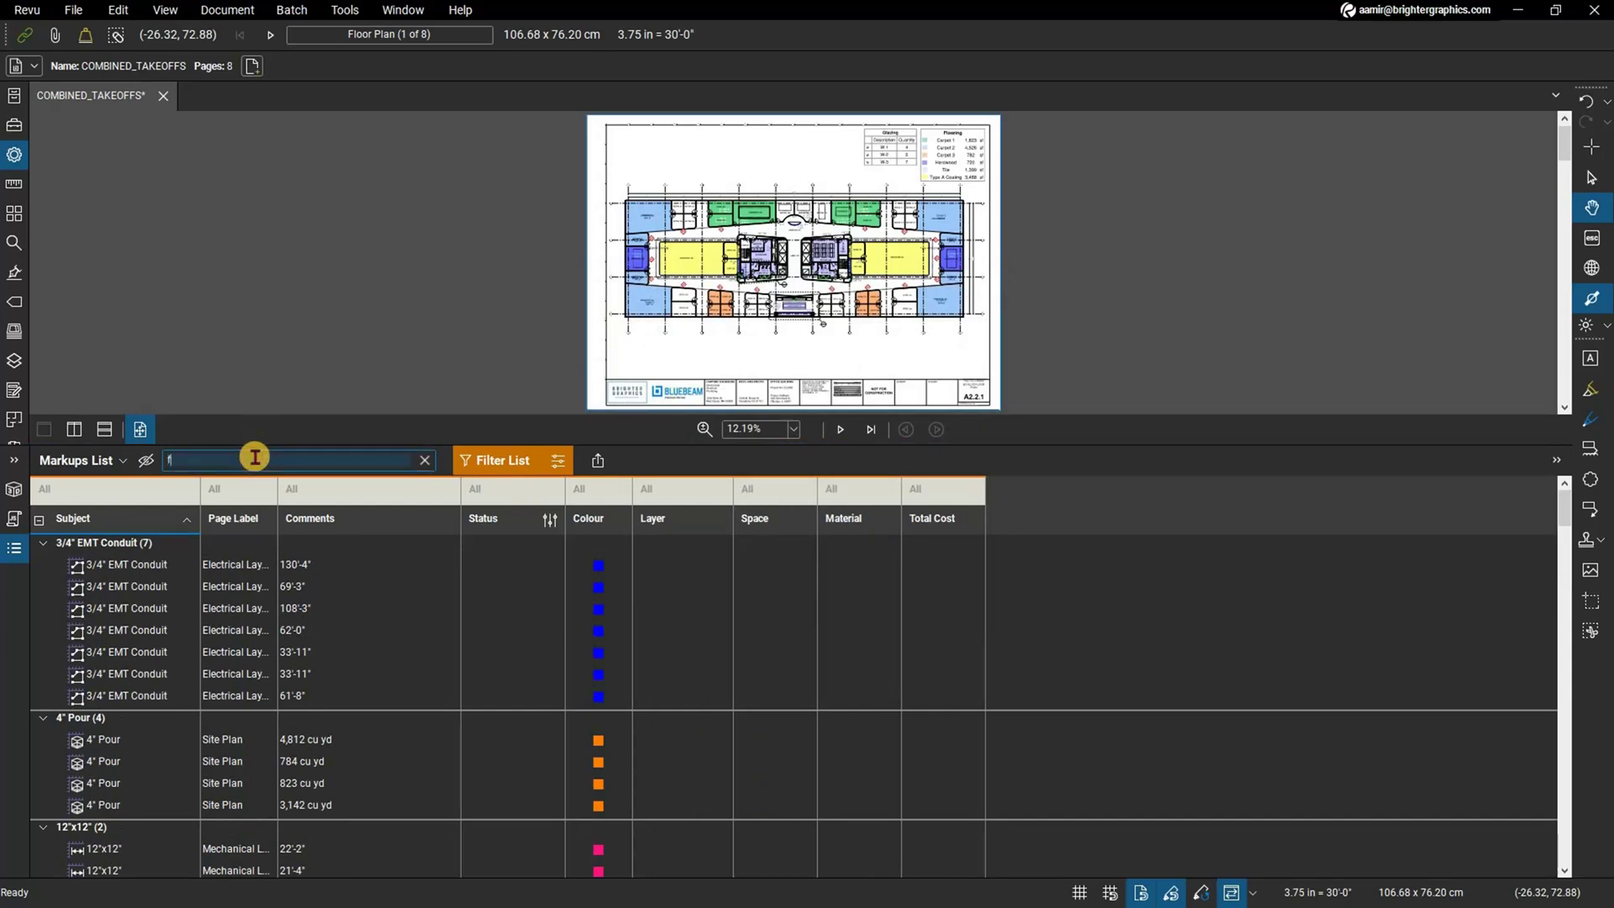
type("lo")
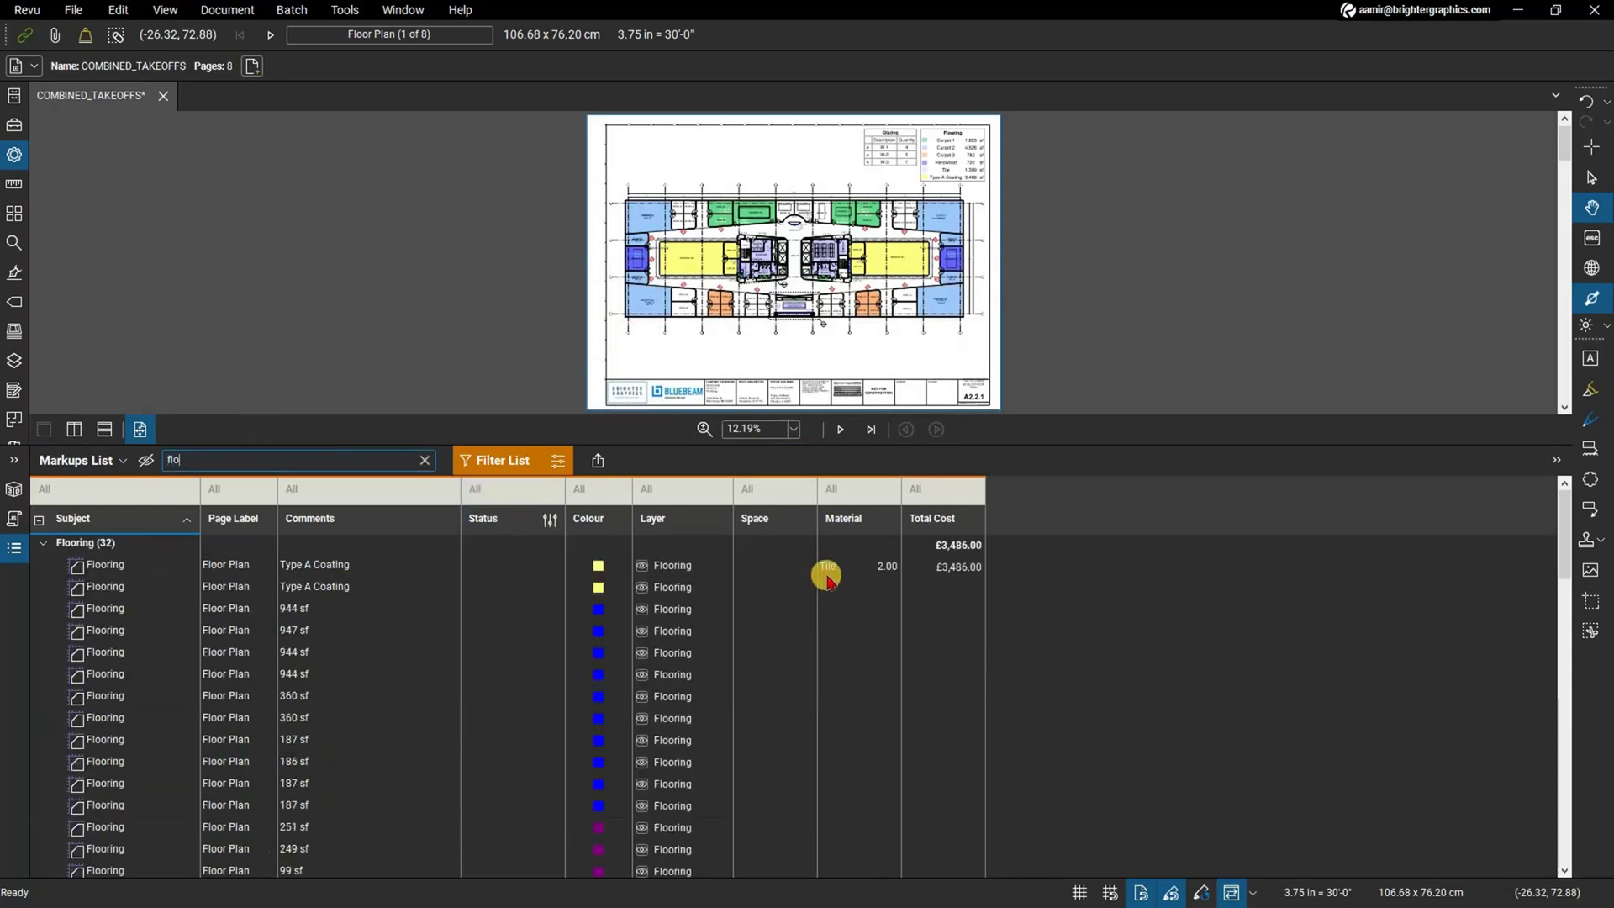
left_click(841, 630)
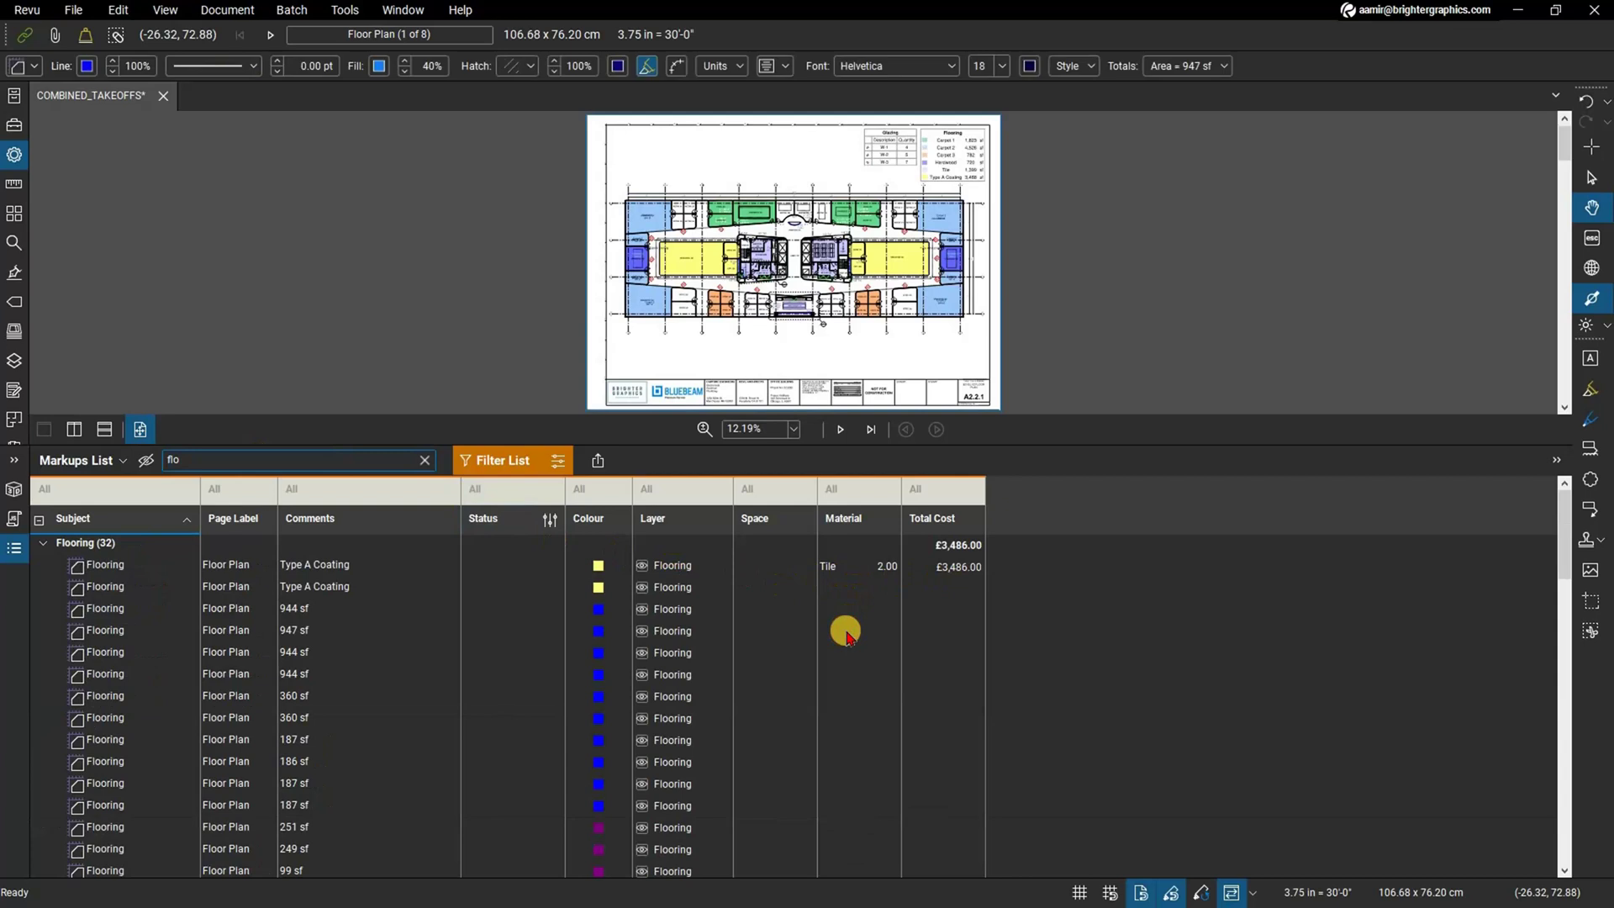
left_click(841, 637)
left_click(844, 650)
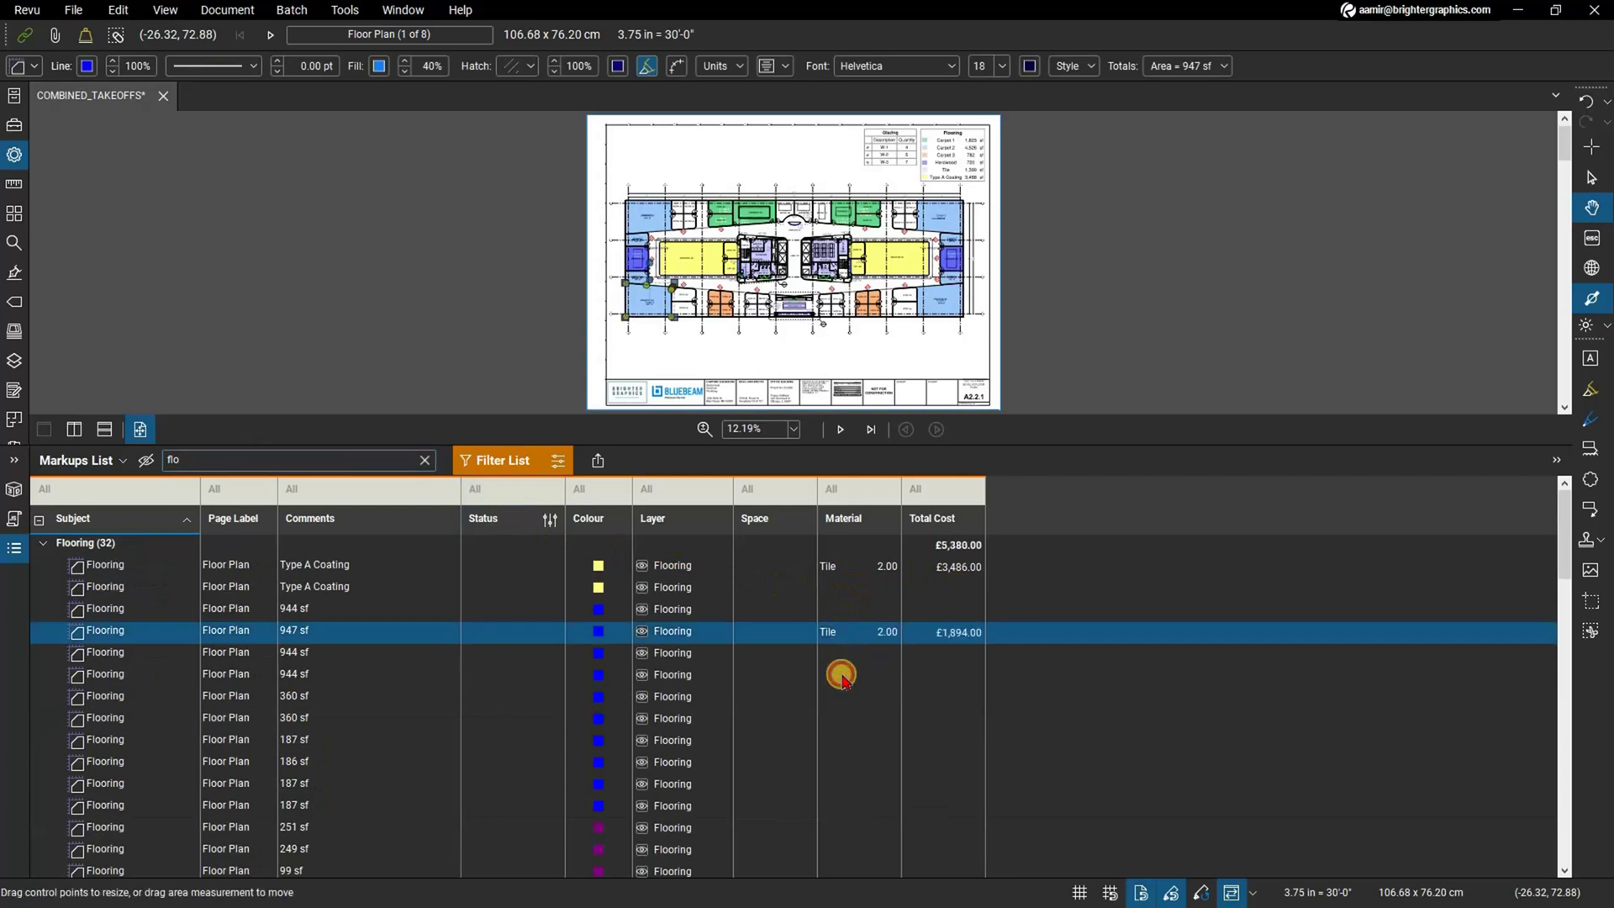
left_click(842, 675)
left_click(838, 587)
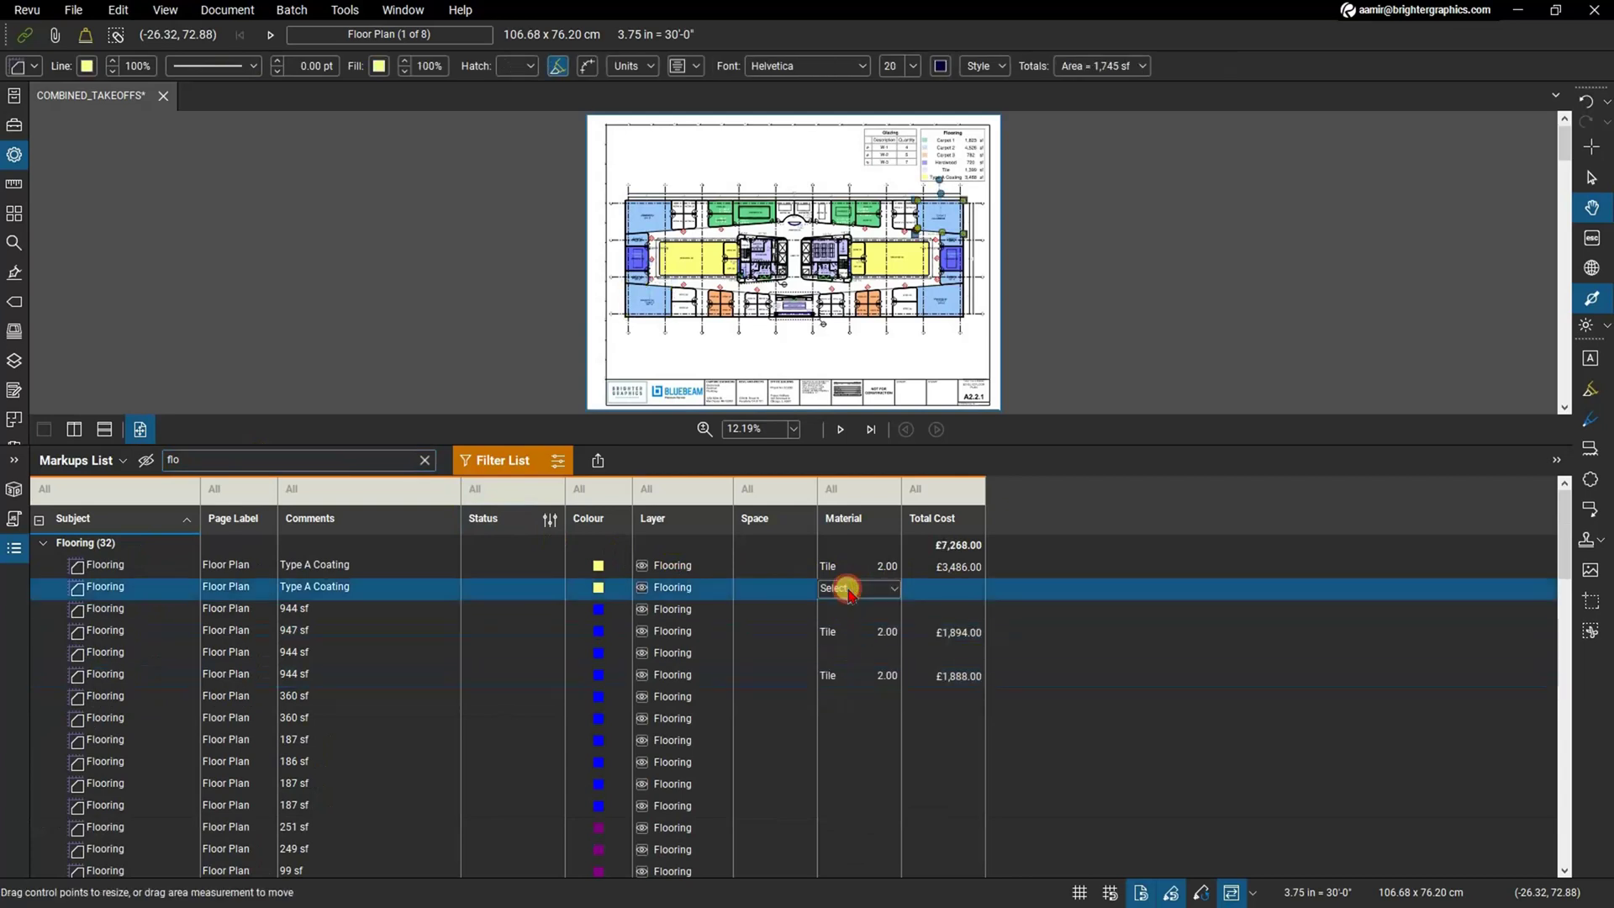
Set the second Type A Coating and 360 sf takeoffs to Tile, then hide the markups list
left_click(841, 588)
left_click(847, 605)
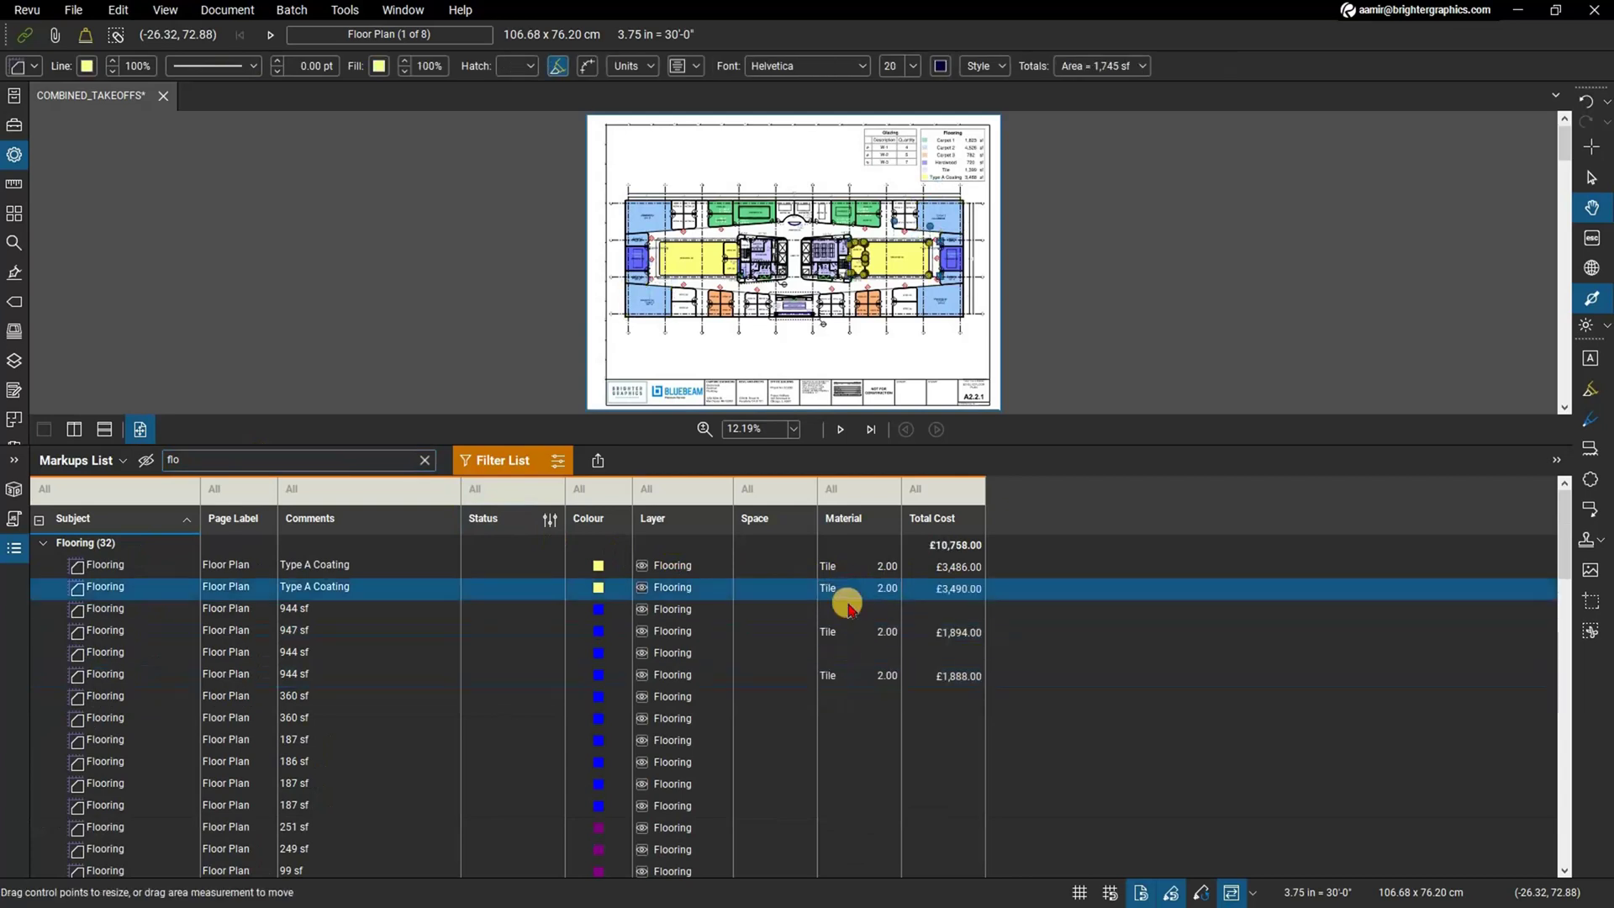
left_click(857, 698)
left_click(858, 704)
left_click(858, 716)
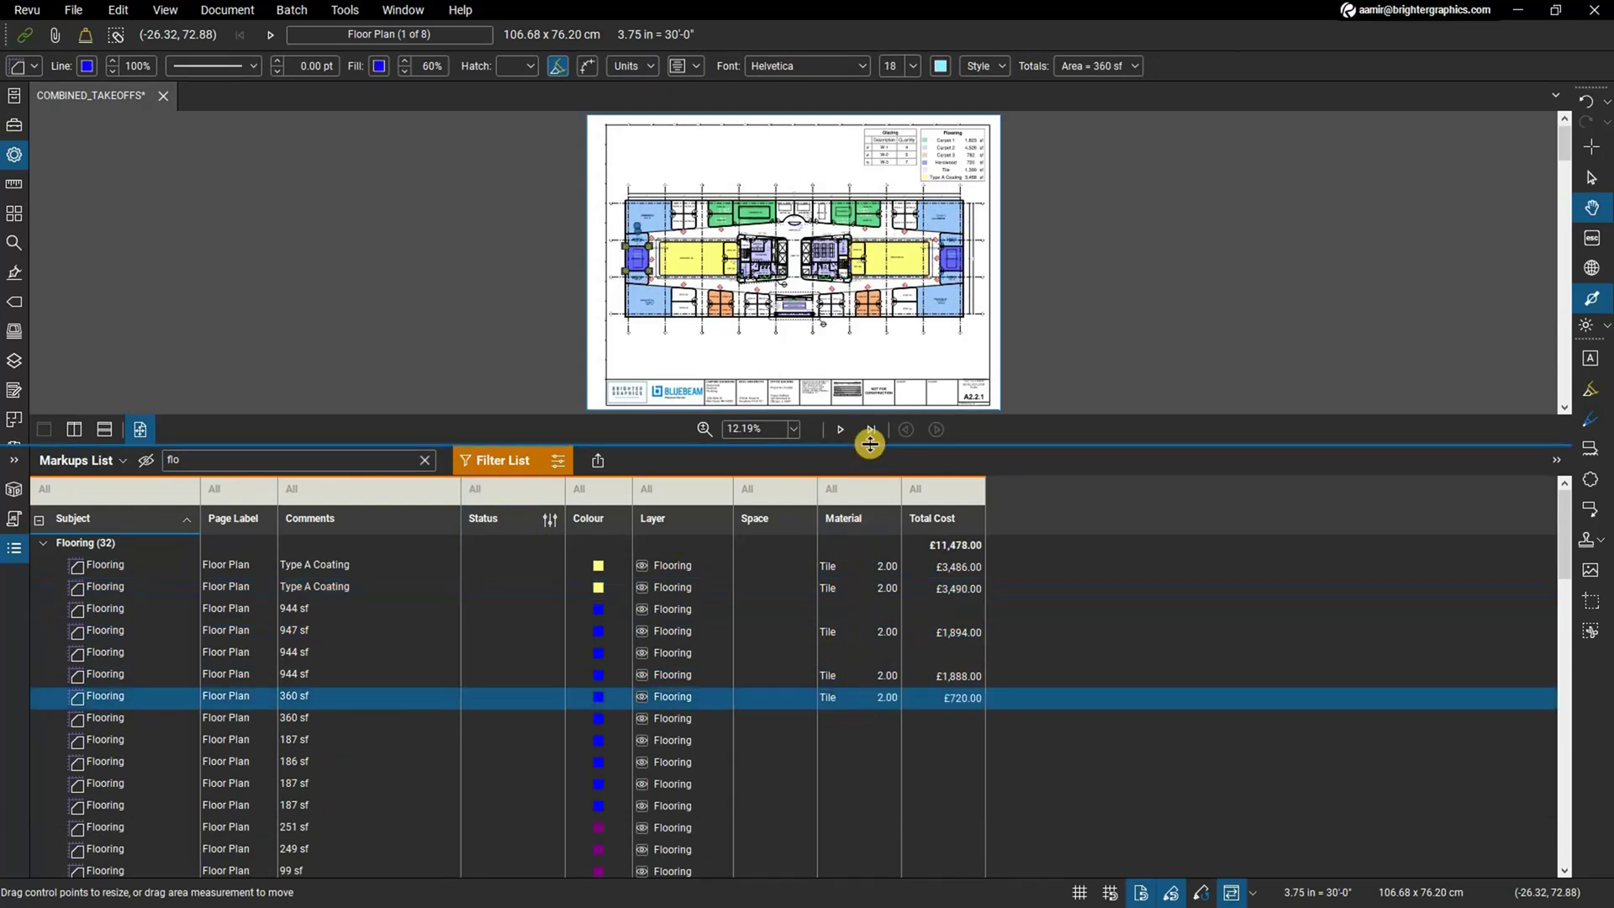
key("alt+l")
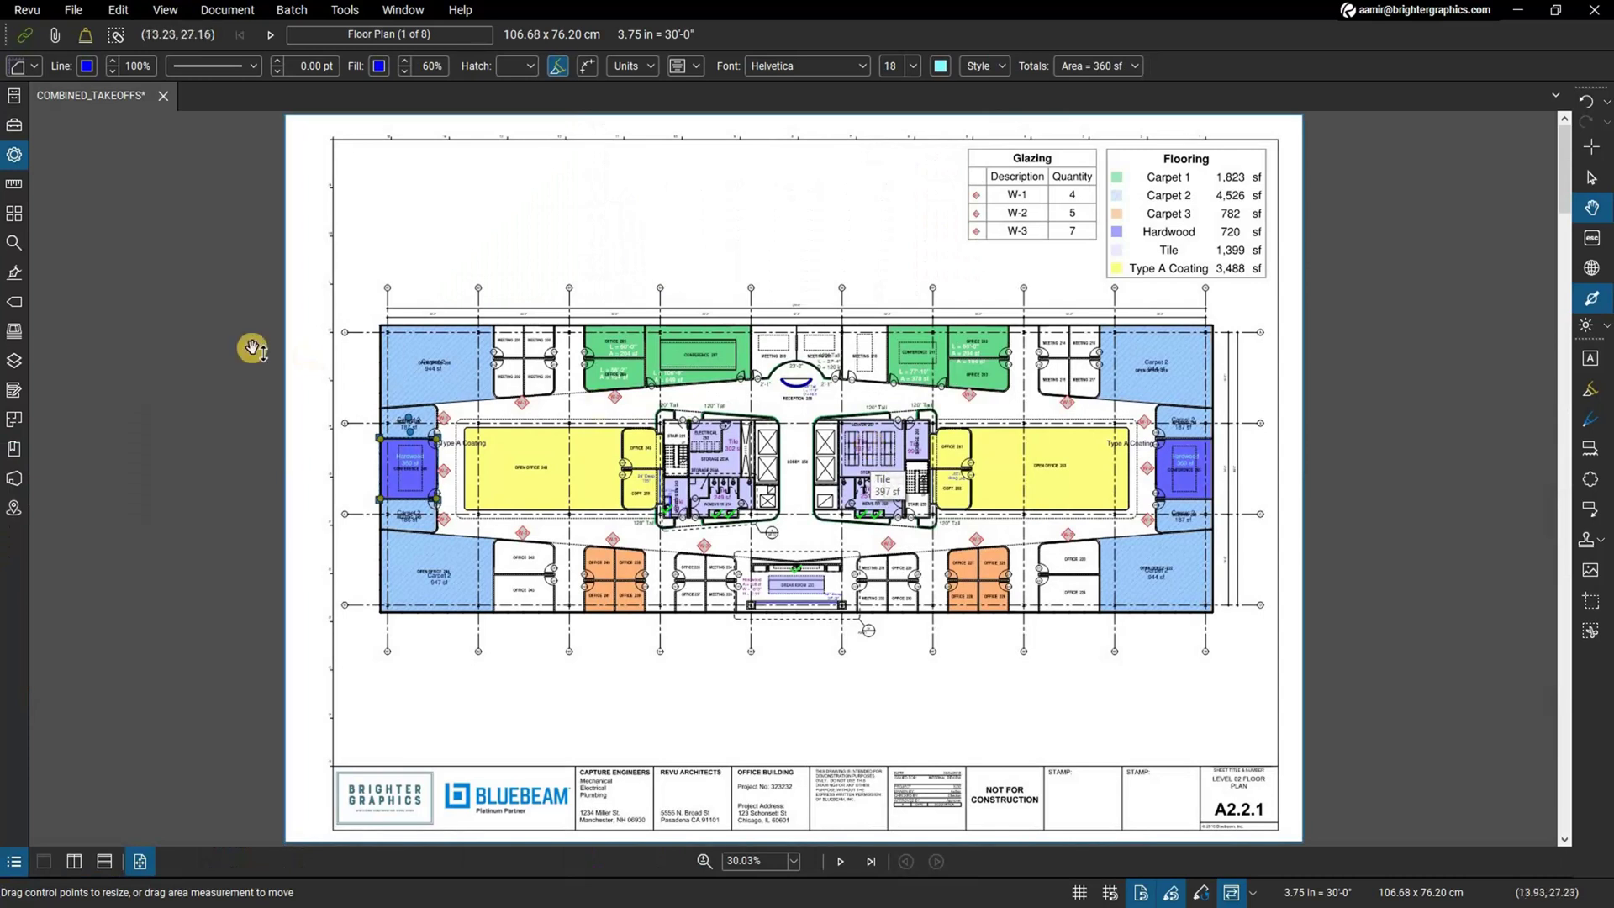